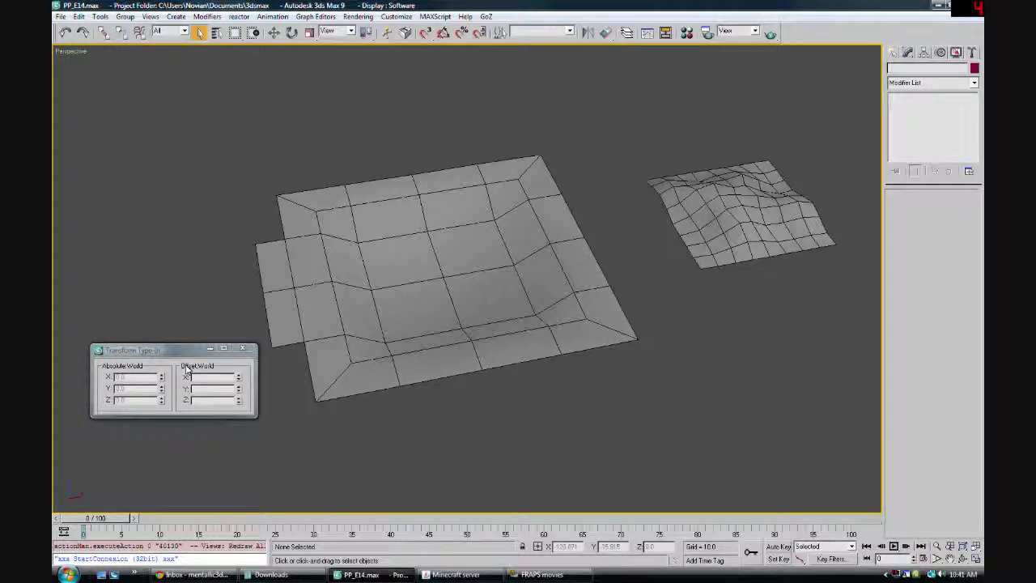
- Select the three outermost vertices of Plane01's protruding tab and activate the Move tool
mouse_move(184, 348)
mouse_down()
mouse_move(195, 295)
mouse_move(178, 357)
mouse_up()
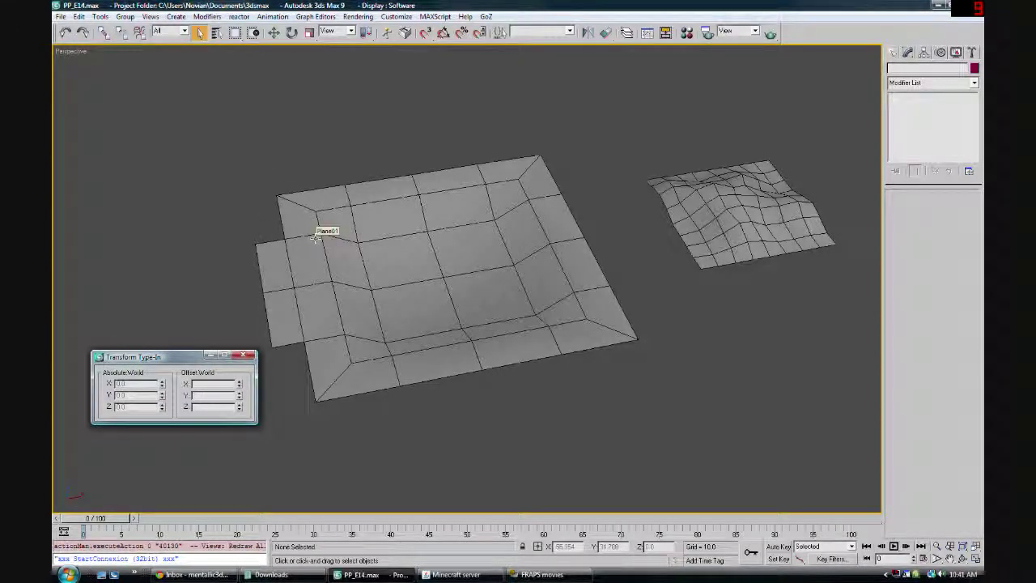
click(323, 189)
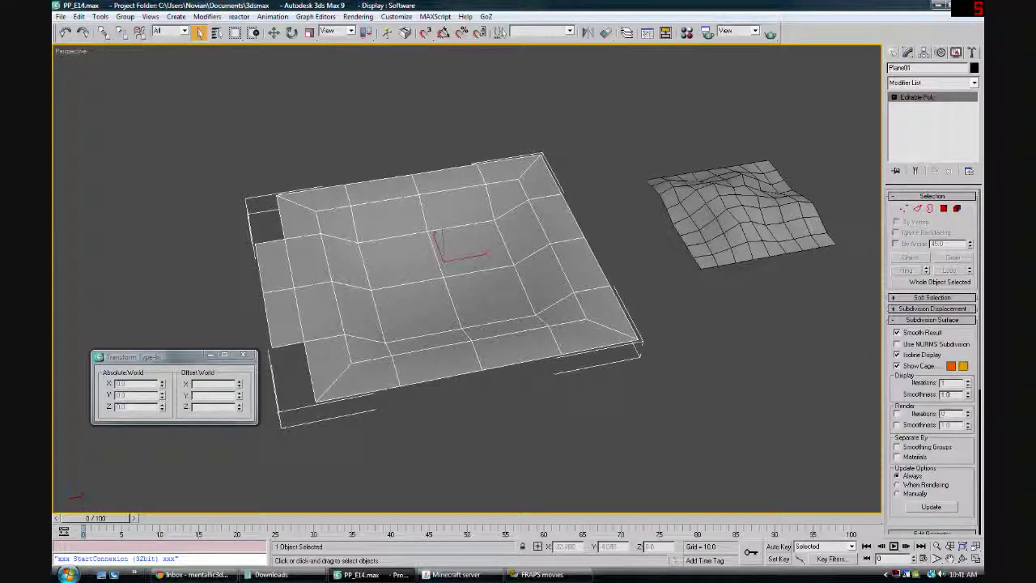
click(897, 210)
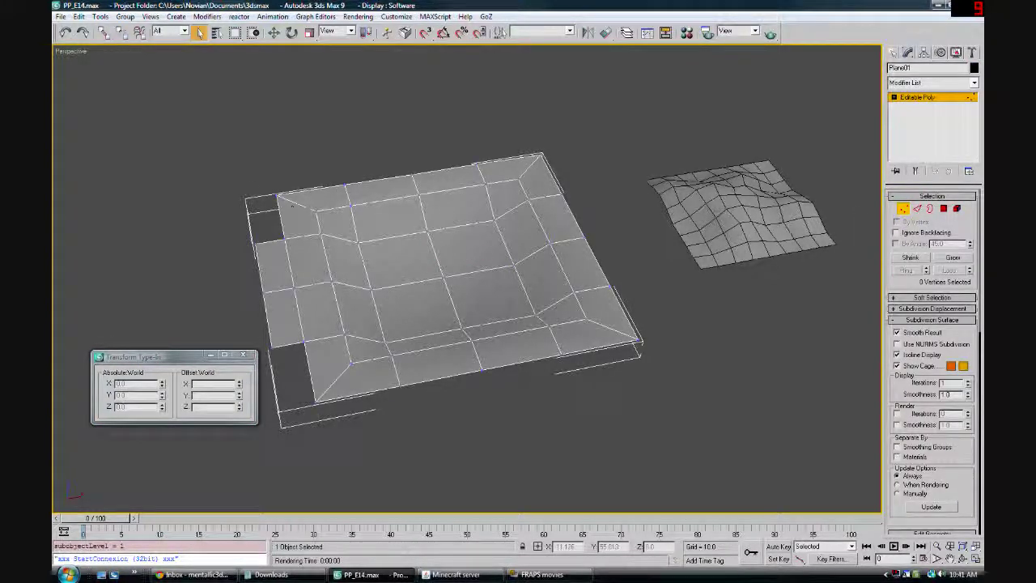
click(248, 241)
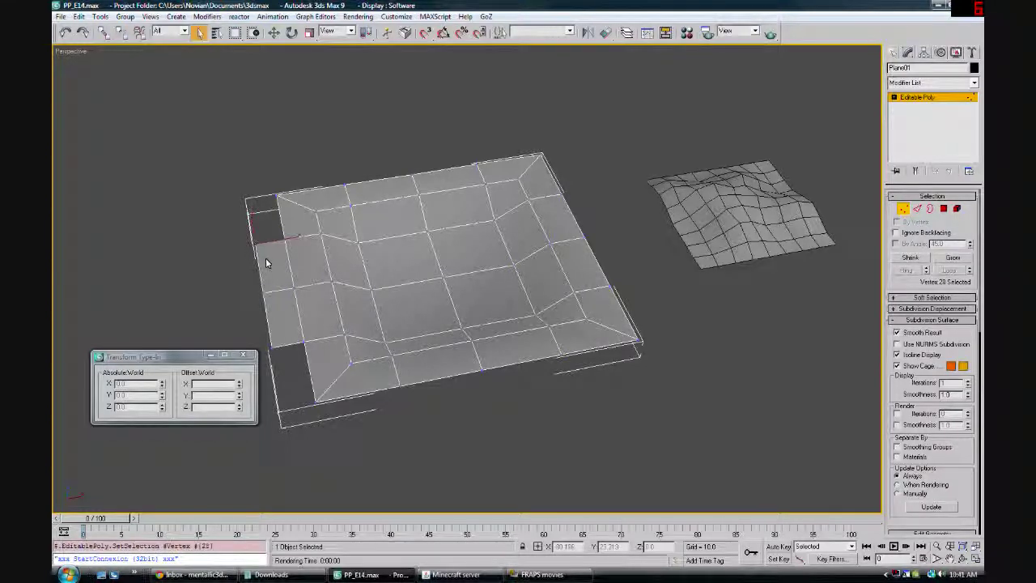
ctrl+click(264, 291)
ctrl+click(270, 356)
key(w)
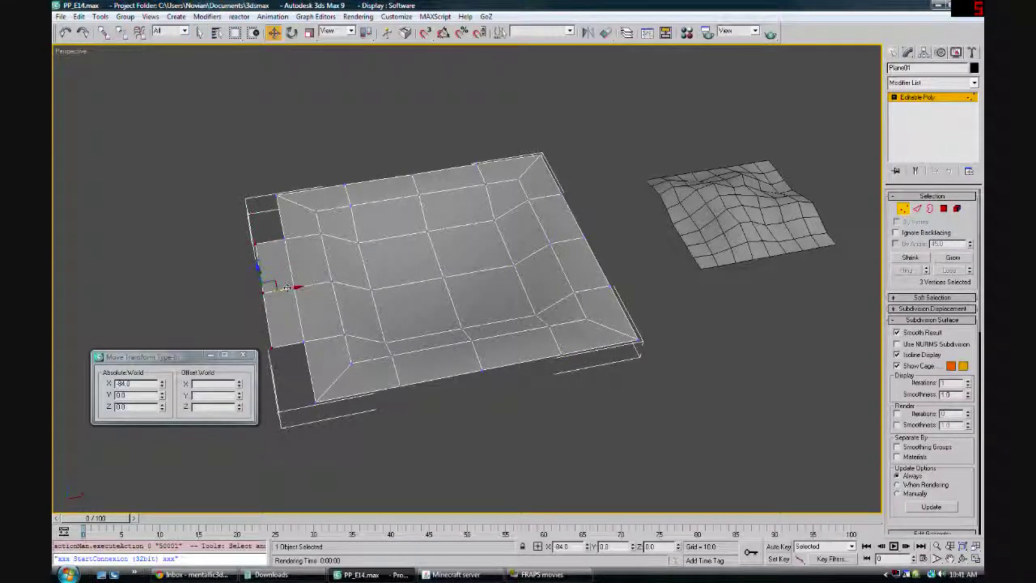
- Try moving the three tab vertices freely about 3 units along negative X, and undo the move
key(z)
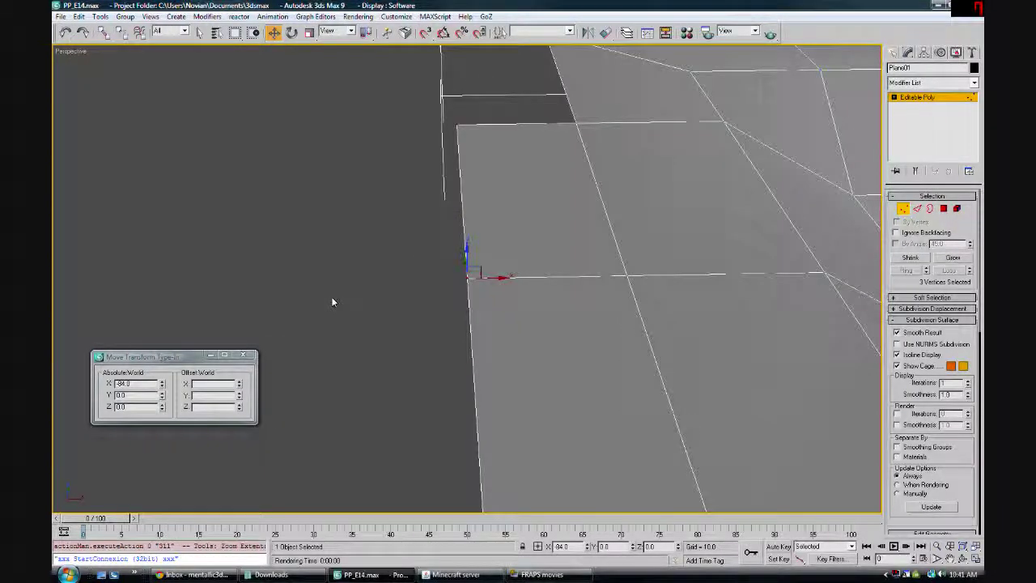
scroll(362, 278, down, 3)
mouse_move(450, 275)
mouse_down()
mouse_move(380, 272)
mouse_move(431, 270)
mouse_up()
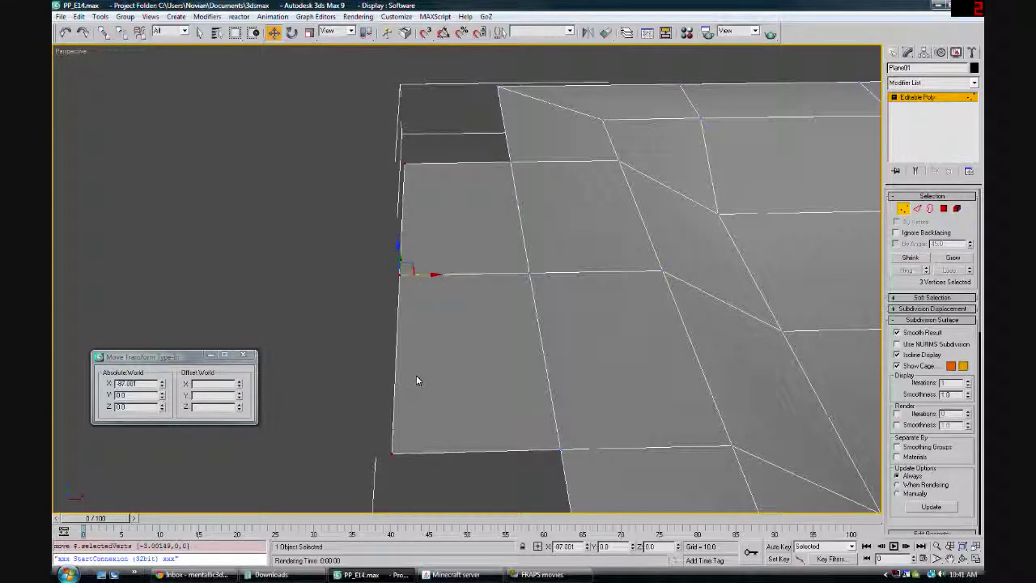
key(ctrl+z)
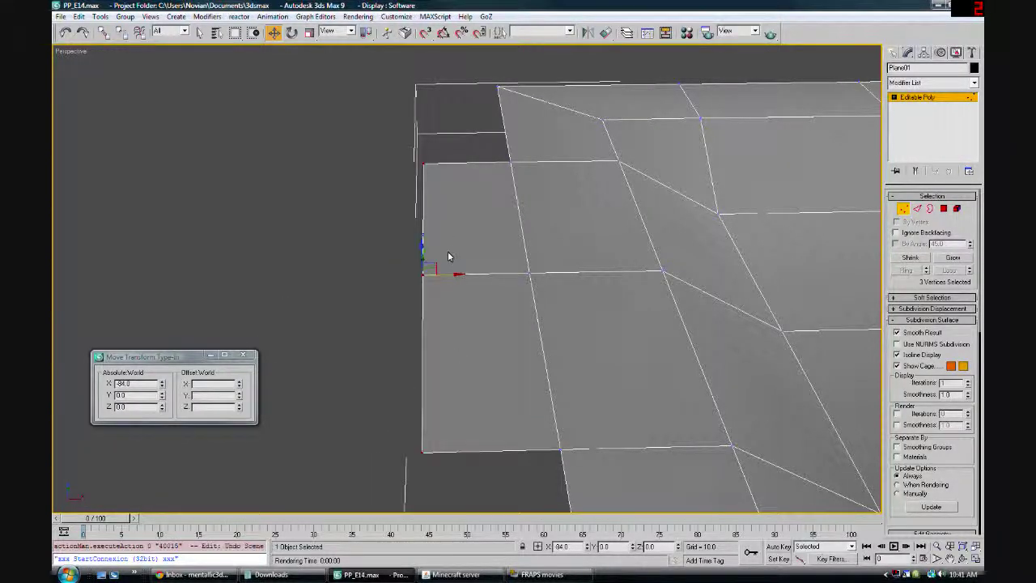
- Try twice to move the three tab vertices freely by about 12 units along negative X, undoing each move
alt+middle_drag(450, 256, 475, 265)
scroll(474, 266, down, 5)
middle_drag(502, 310, 469, 316)
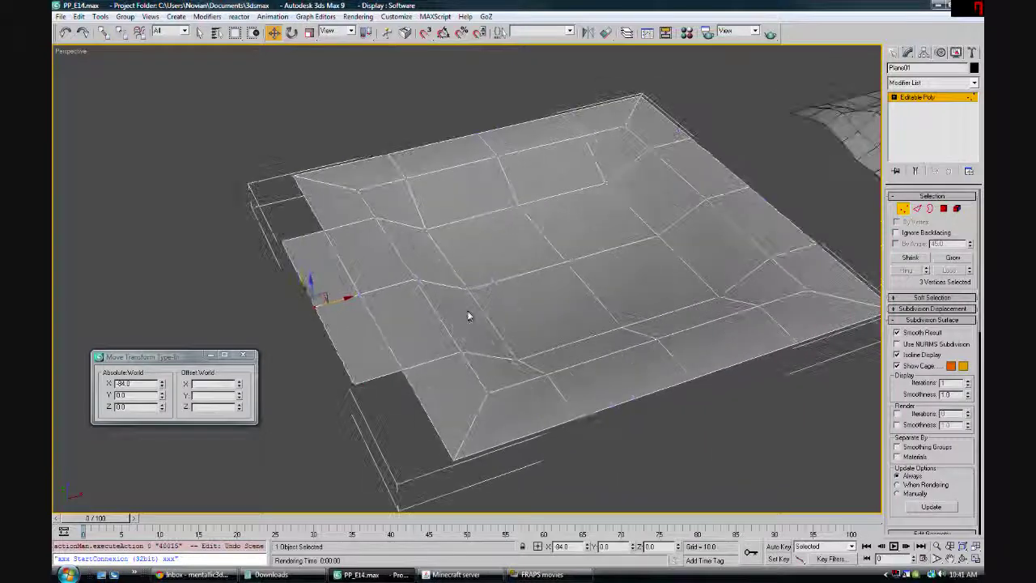
scroll(468, 315, down, 5)
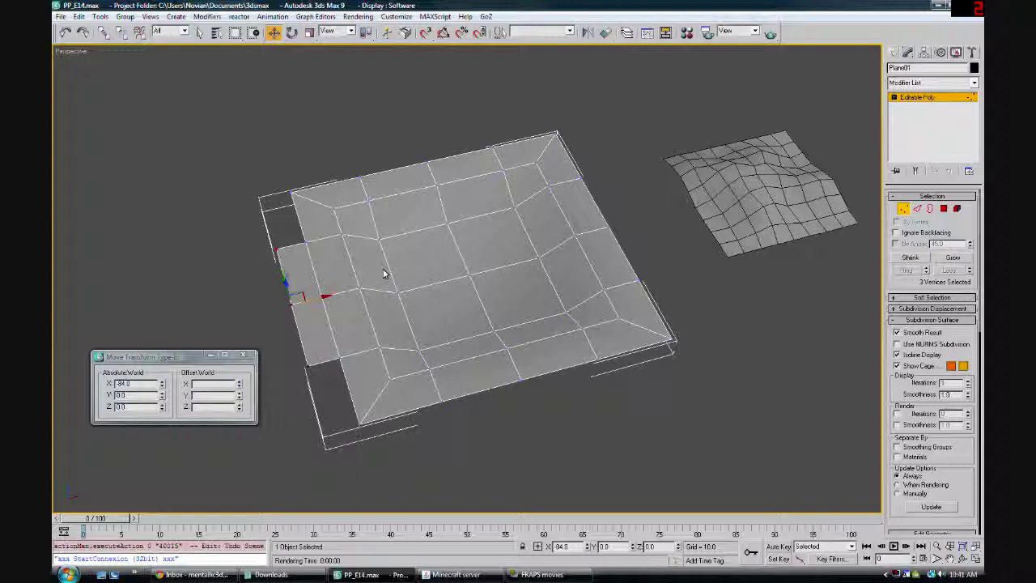
alt+middle_drag(384, 274, 387, 262)
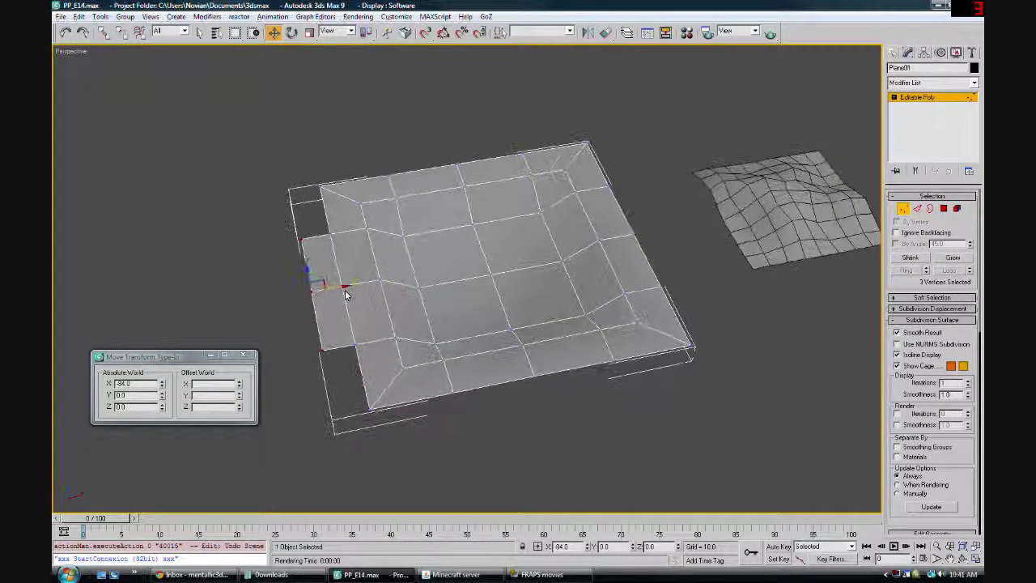
mouse_move(152, 357)
mouse_down()
mouse_move(145, 334)
mouse_move(150, 344)
mouse_up()
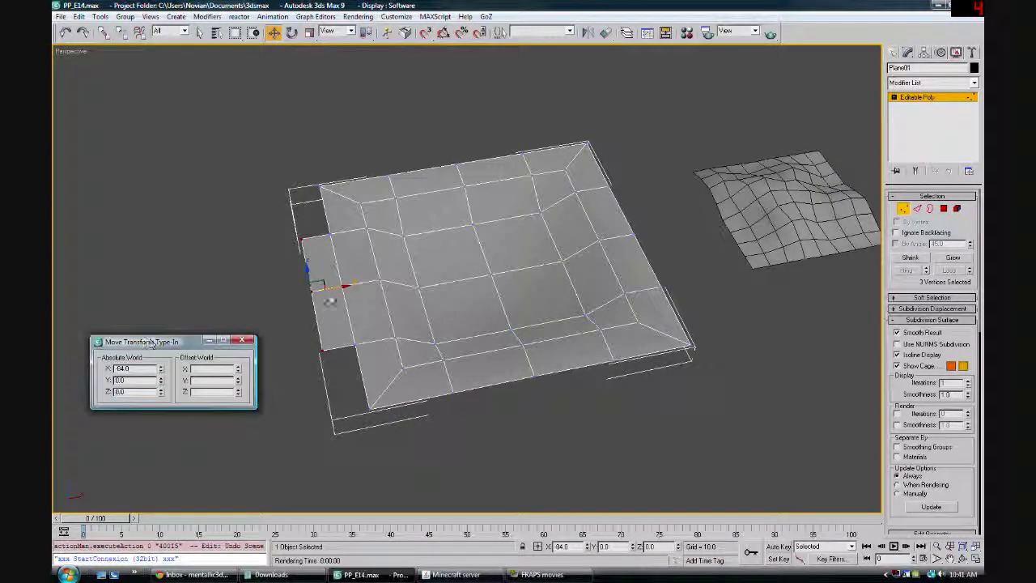
drag(333, 288, 307, 293)
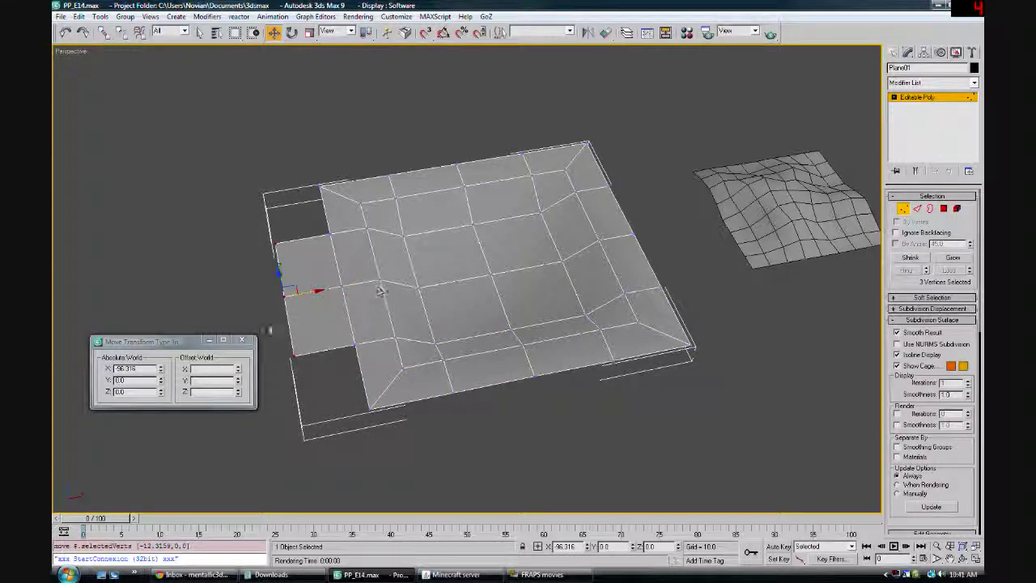
key(ctrl+z)
click(98, 375)
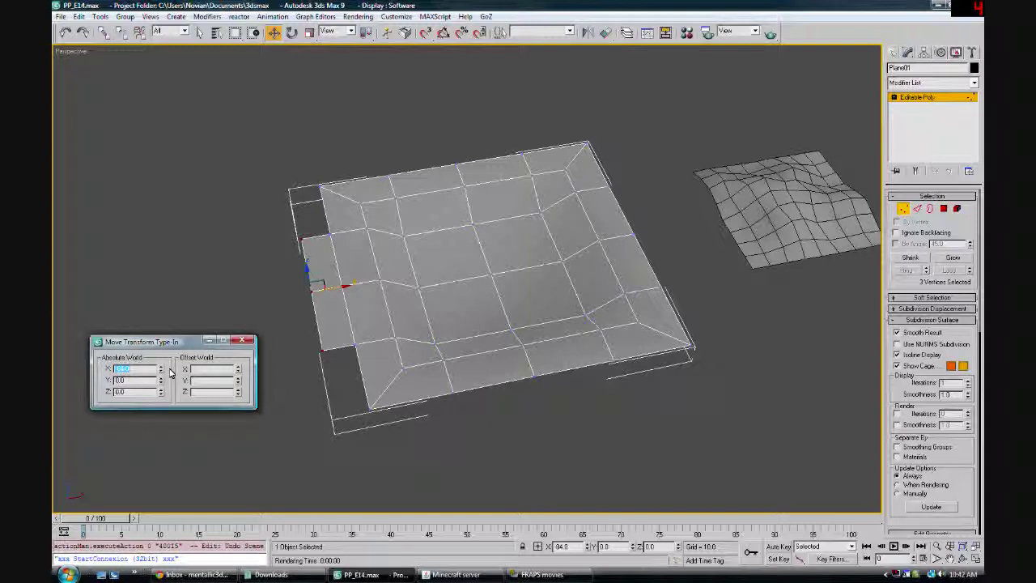
drag(336, 287, 306, 292)
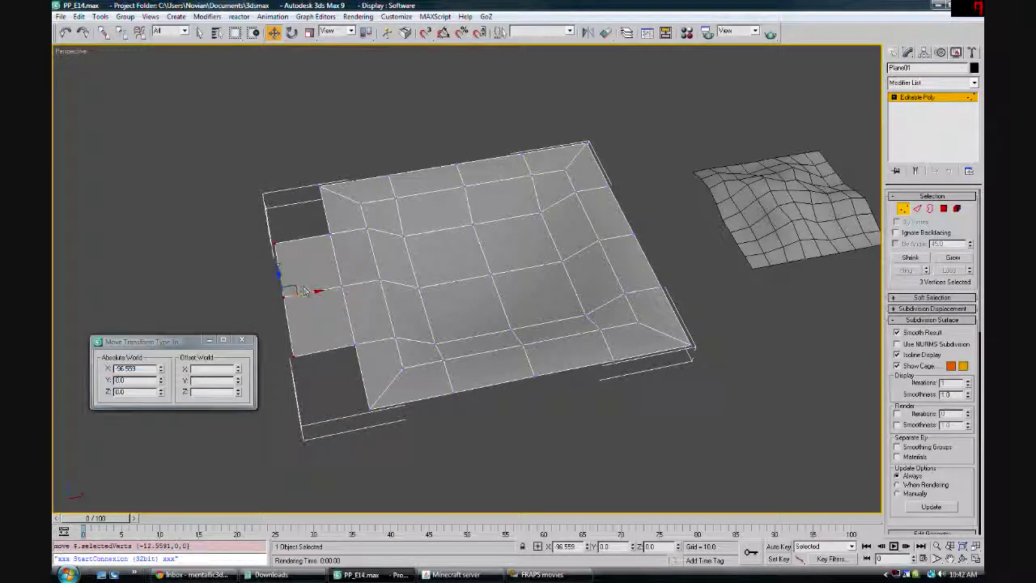
key(ctrl+z)
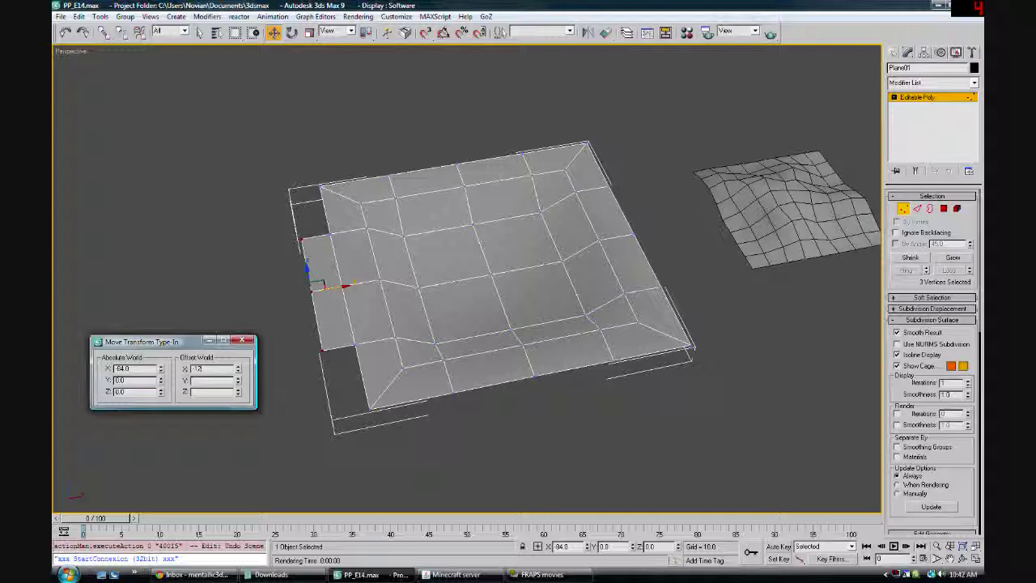
- Offset the three tab vertices by exactly -12 in X, and undo the offset
key(Return)
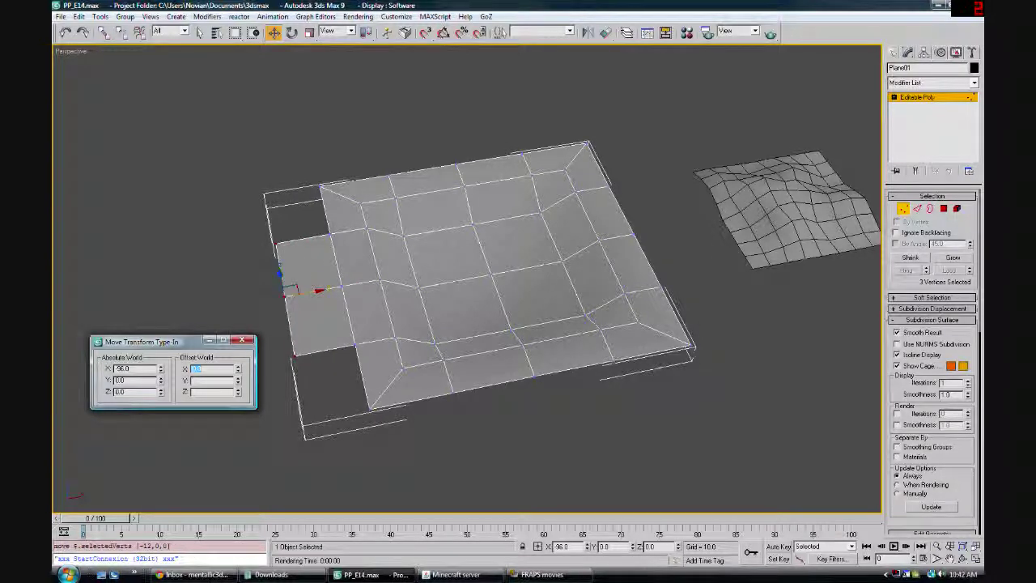
mouse_move(348, 271)
alt+middle_down()
mouse_move(381, 259)
mouse_move(365, 300)
mouse_move(340, 289)
alt+middle_up()
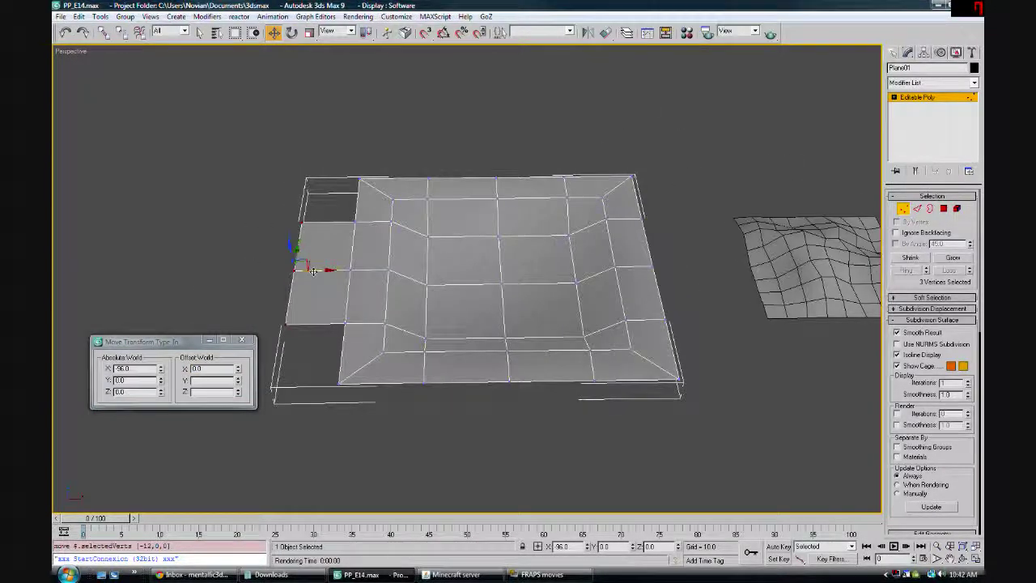
key(ctrl+z)
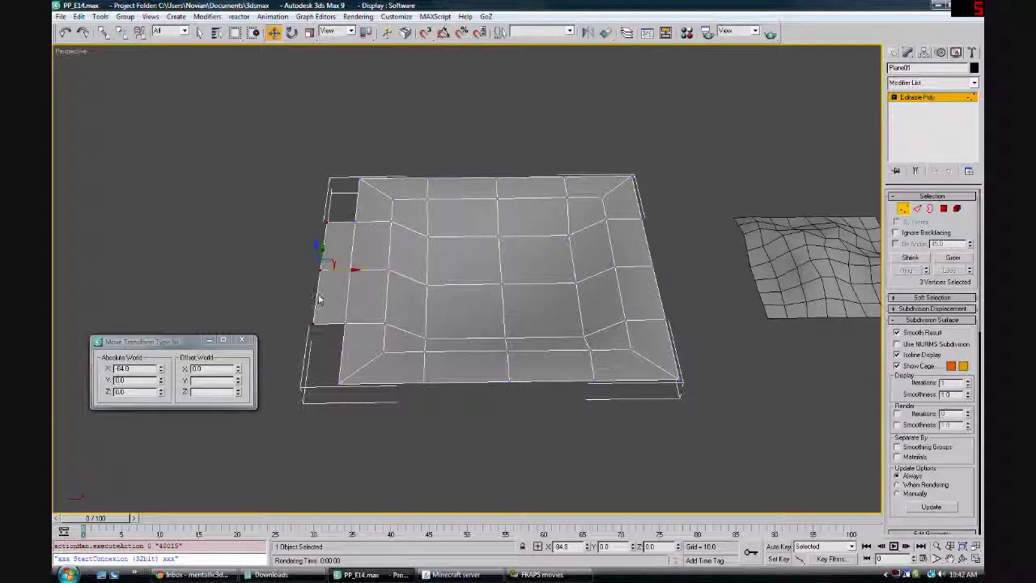
- Set the absolute world X position of the three tab vertices to -96, and undo the change
drag(136, 369, 86, 371)
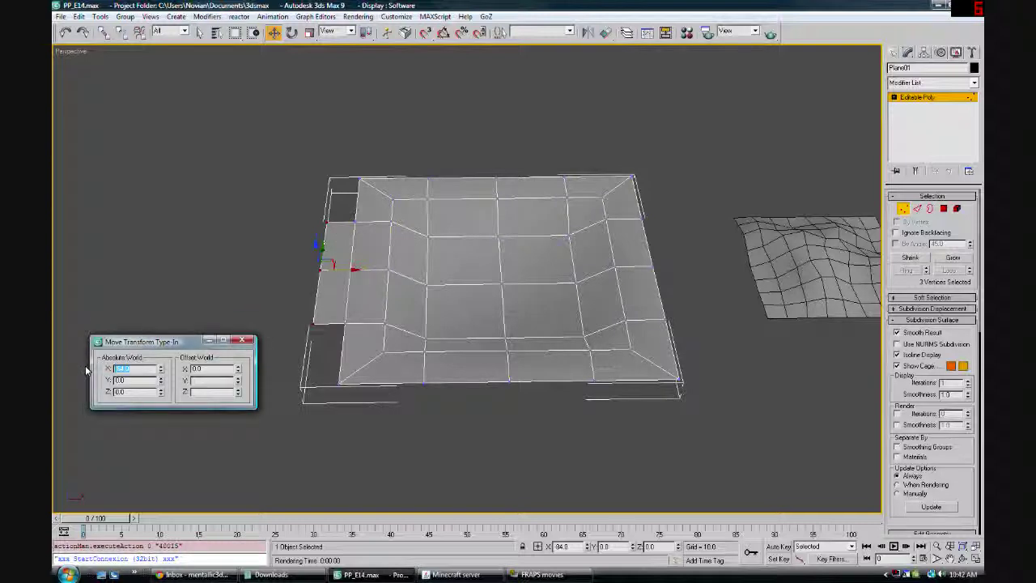
text(-96)
key(Return)
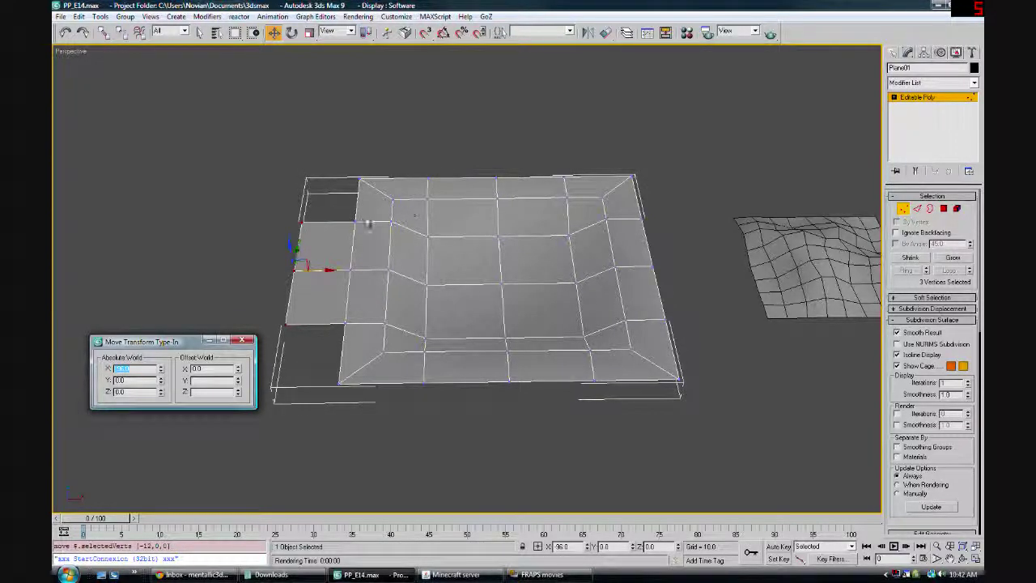
alt+middle_drag(363, 222, 370, 223)
key(ctrl+z)
key(super)
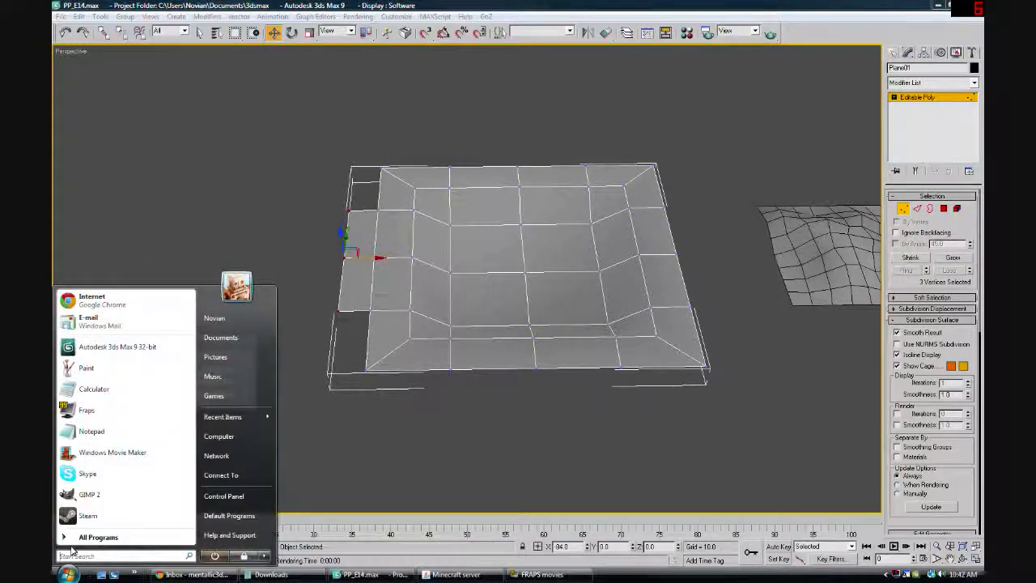
click(275, 180)
- Reselect the three outer tab vertices, offset them by -12 in X, and undo the offset
alt+middle_drag(316, 271, 273, 254)
click(298, 280)
ctrl+drag(287, 276, 313, 364)
click(171, 372)
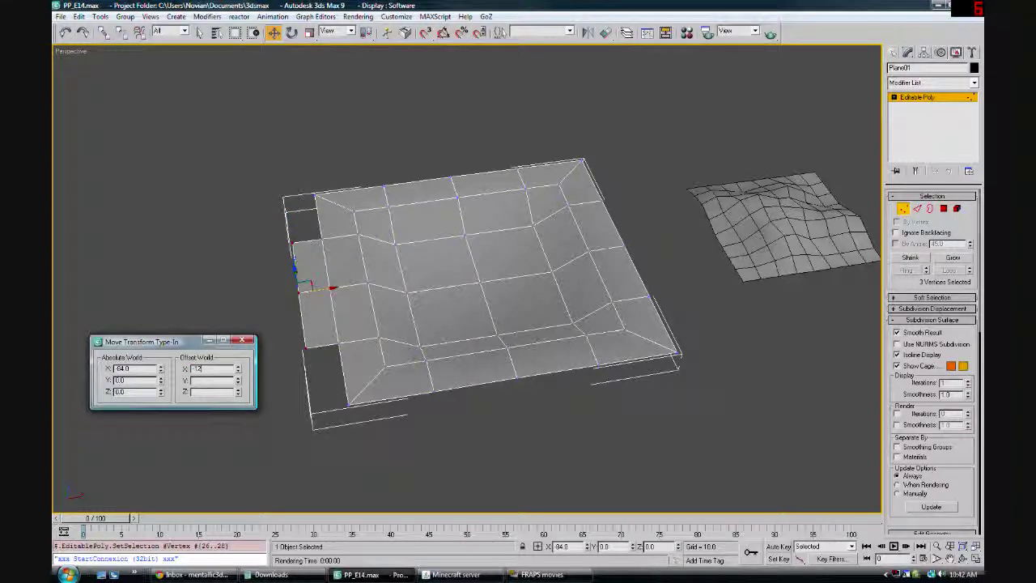
key(Return)
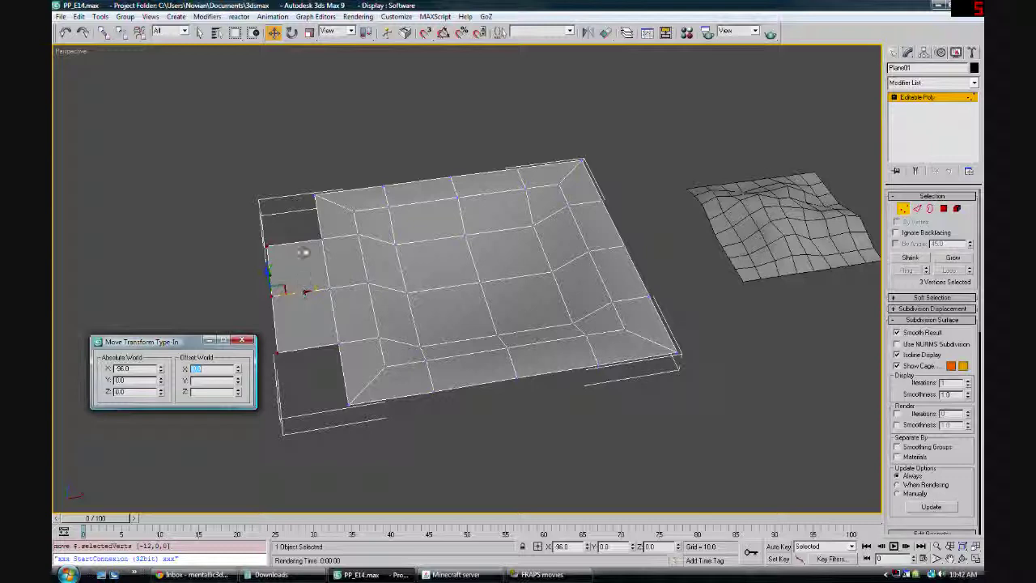
key(ctrl+z)
- Select only the rear corner vertex of the tab, offset it by -12 in X, and undo the offset
drag(279, 238, 305, 254)
drag(215, 370, 126, 373)
text(-12)
key(Return)
middle_click(208, 232)
key(ctrl+z)
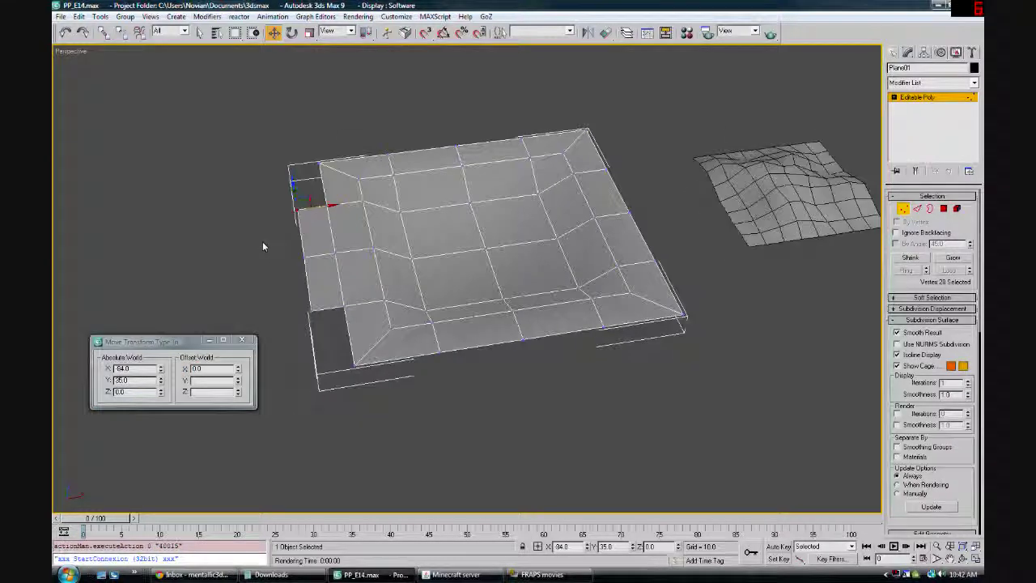
- Select the block of vertices around the plane's rear corner and tab, offset it by -12 in X, and undo the offset
drag(272, 143, 493, 284)
click(178, 405)
key(Return)
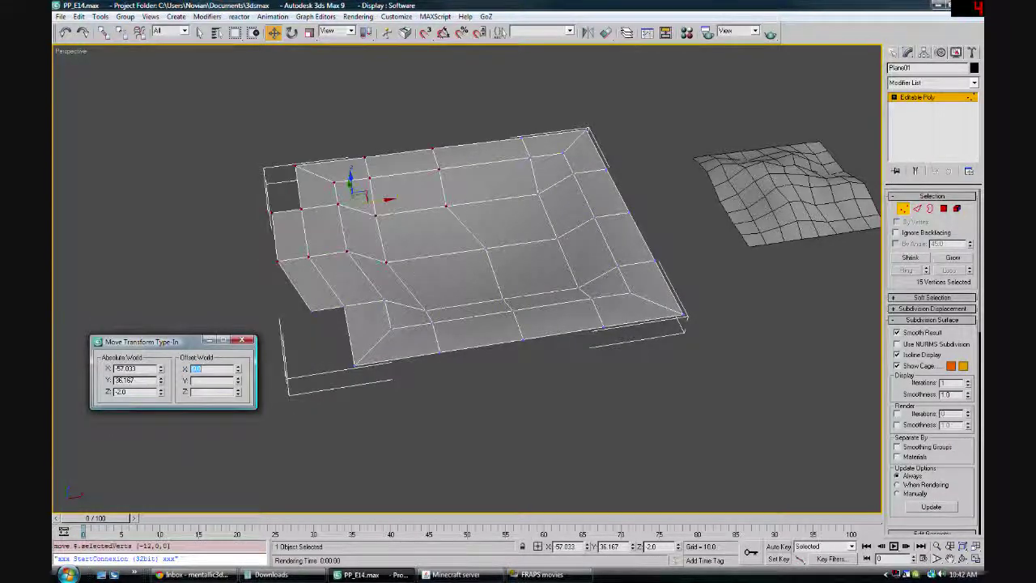
alt+middle_drag(476, 244, 446, 285)
key(ctrl+z)
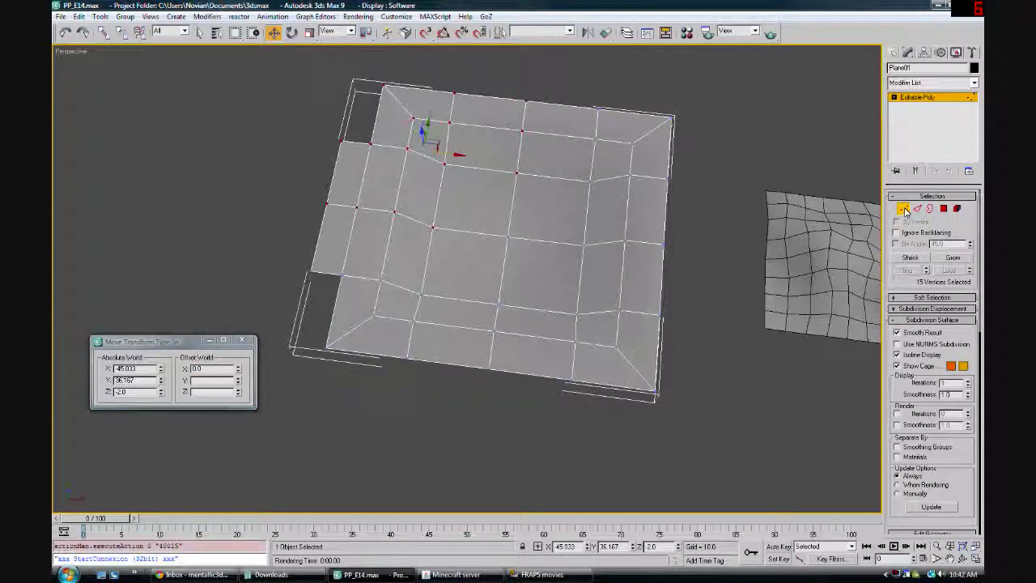
- Switch to polygon level and select the inner sloped polygon near the middle of the plane's rear edge
key(shift+z)
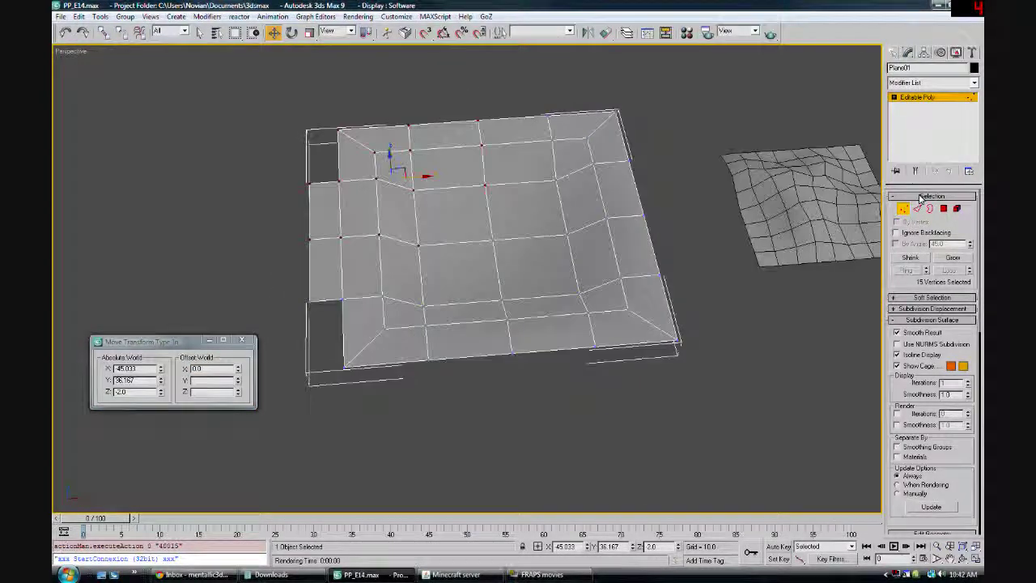
click(947, 210)
click(458, 188)
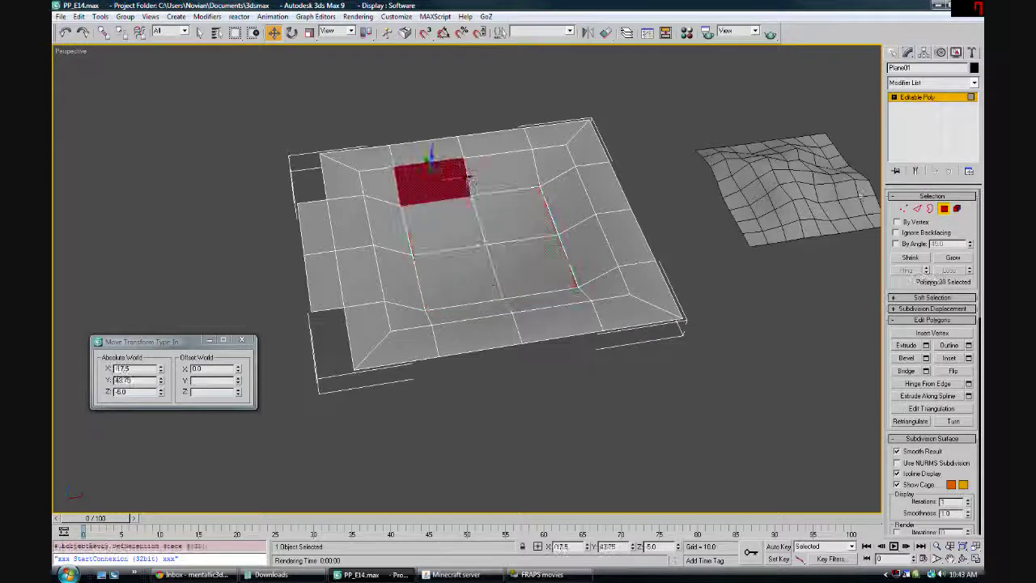
- Select the two parallel edges at the plane's rear border at edge level and offset them by 12 in Y
key(2)
drag(406, 132, 421, 178)
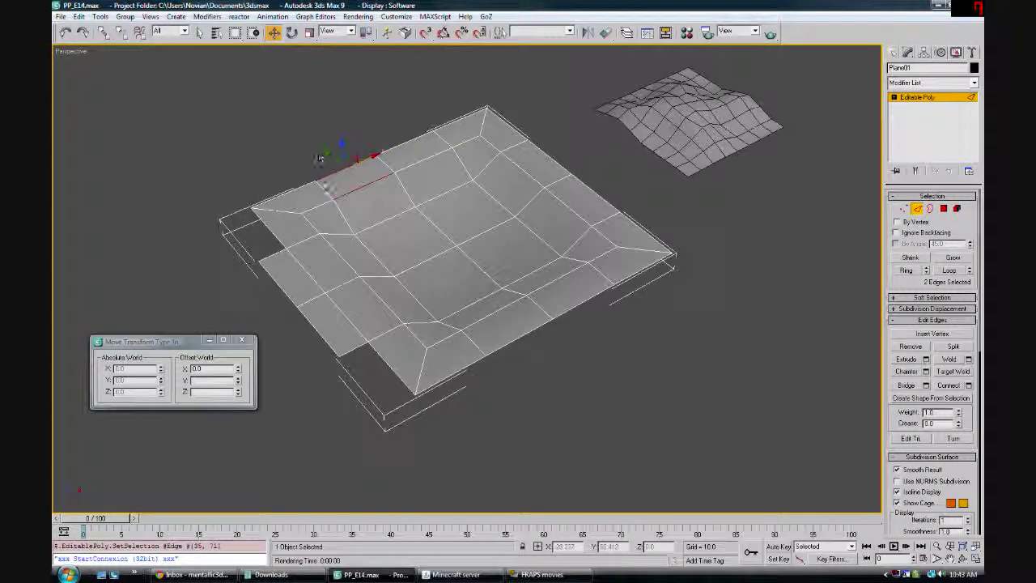
click(206, 381)
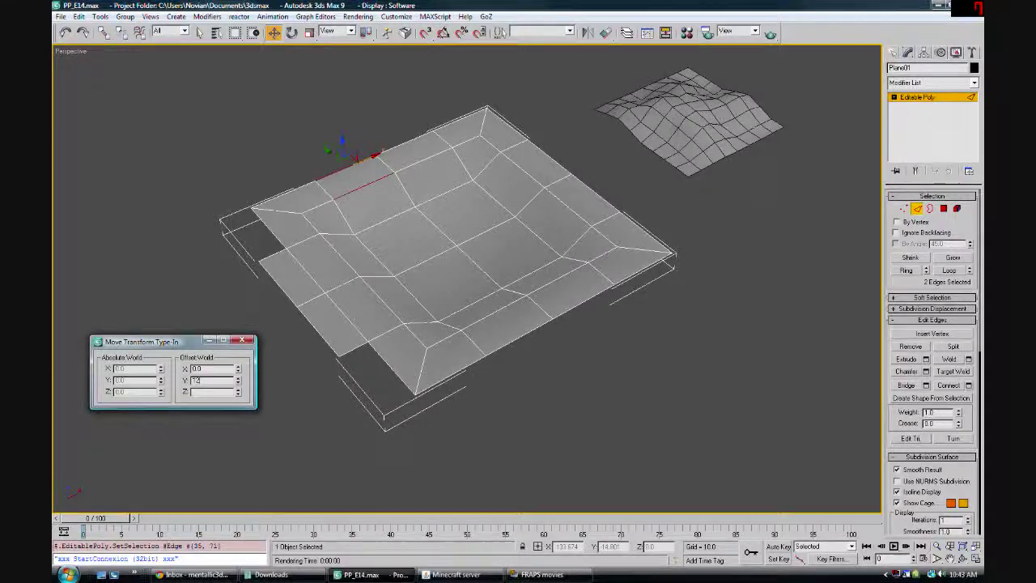
text(12)
key(Return)
alt+middle_drag(428, 207, 442, 116)
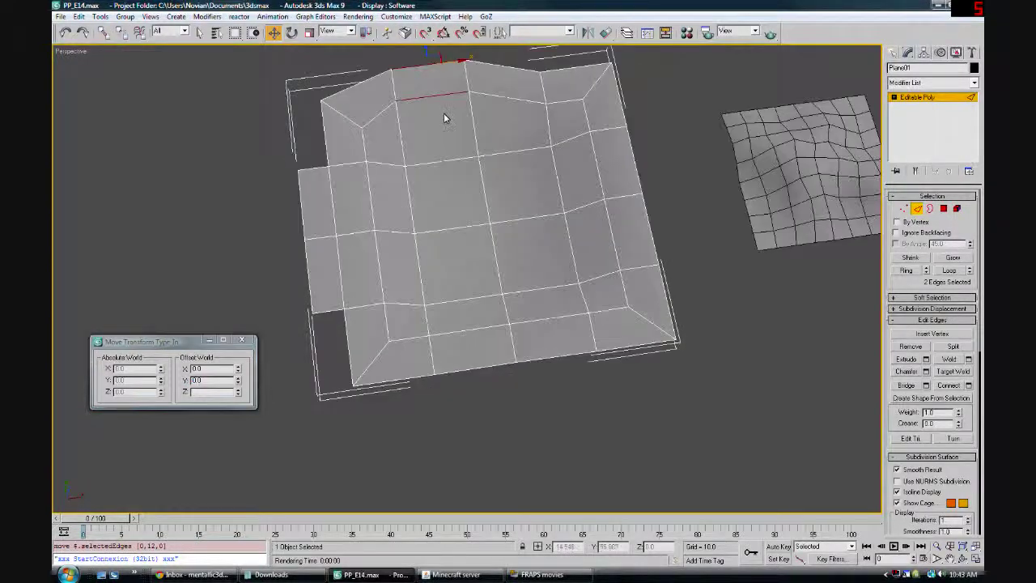
alt+middle_drag(493, 173, 870, 241)
- Return to polygon level and select the flat polygon just behind the plane's centre, on the positive X side
key(4)
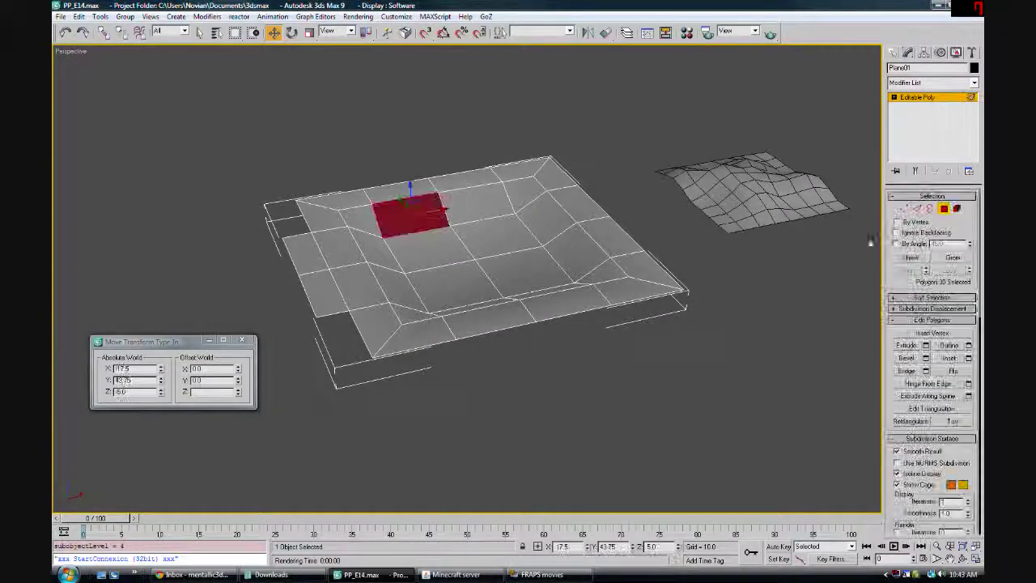
alt+middle_drag(566, 298, 544, 310)
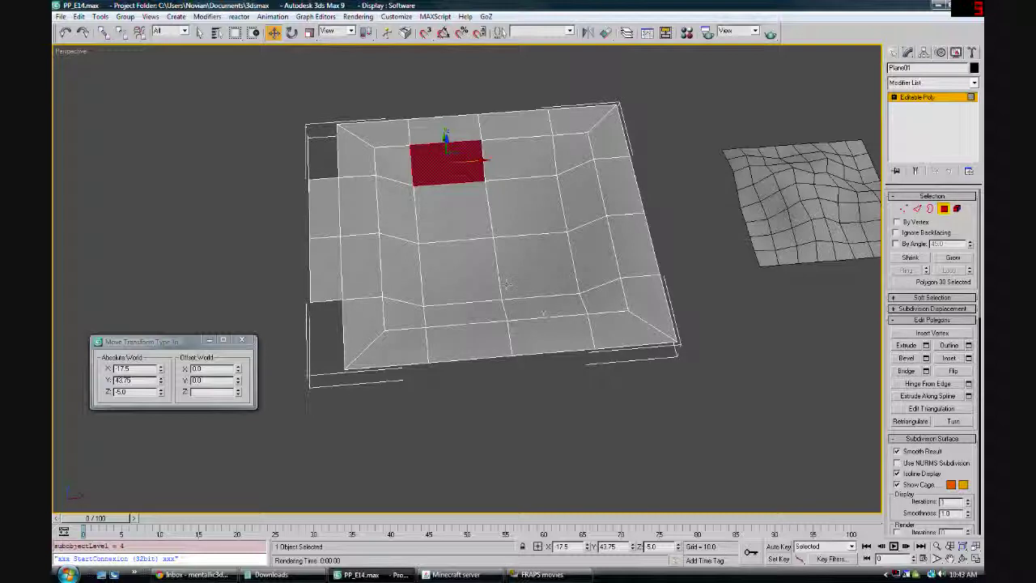
click(518, 214)
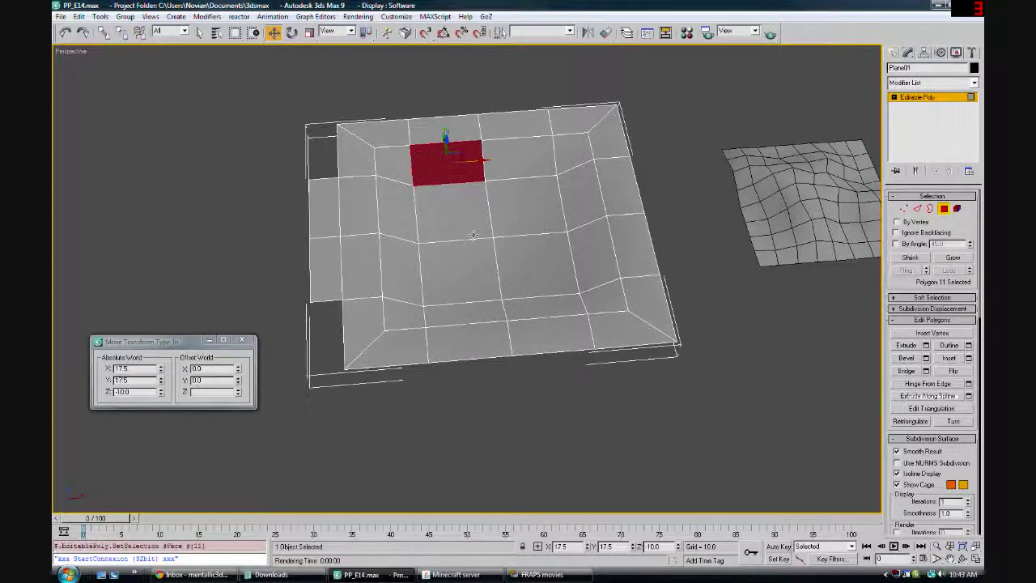
- Add the other three flat centre polygons of the plane to the selection and switch to the Rotate tool
ctrl+click(458, 217)
ctrl+click(466, 267)
ctrl+click(544, 267)
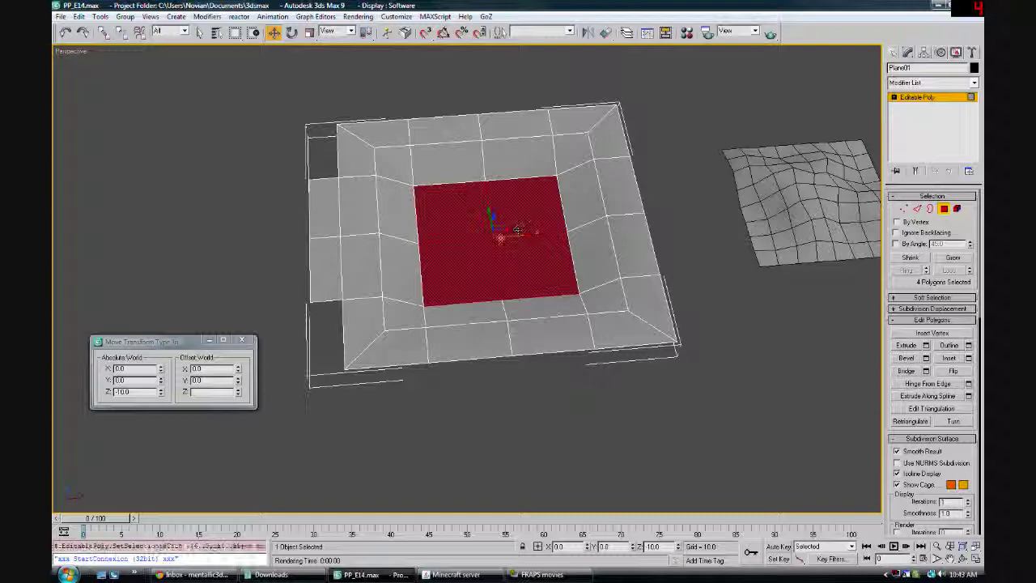
key(e)
- Select the two outer polygons of the plane's protruding tab, rotate them freehand about Y, and undo the rotation
mouse_move(497, 231)
alt+middle_down()
mouse_move(511, 243)
mouse_move(503, 250)
mouse_move(477, 237)
mouse_move(488, 250)
mouse_move(488, 239)
alt+middle_up()
scroll(498, 247, up, 3)
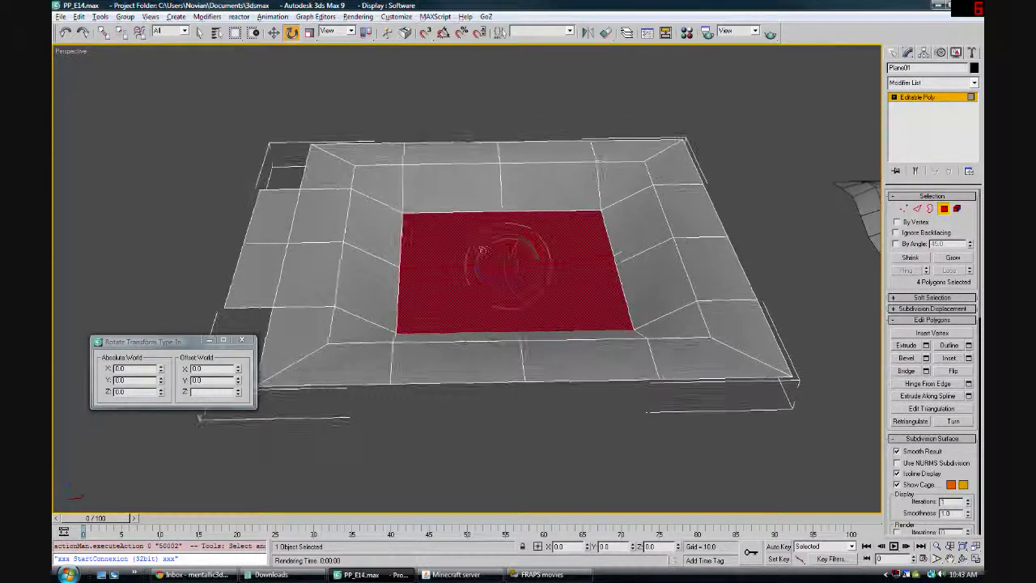
click(267, 220)
ctrl+click(267, 270)
middle_drag(314, 271, 351, 262)
scroll(351, 267, up, 3)
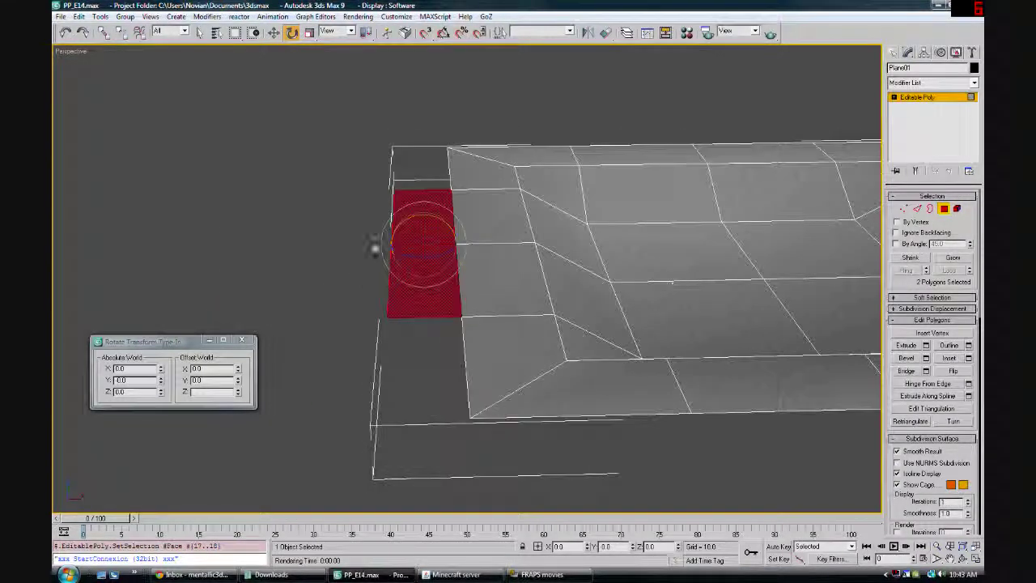
drag(404, 227, 392, 237)
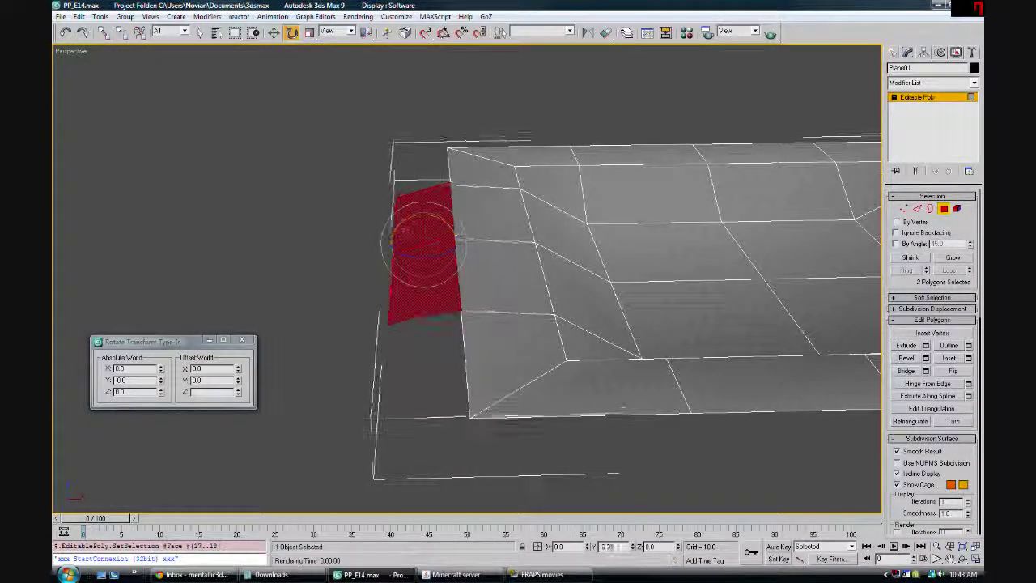
key(ctrl+z)
- Try to rotate the two tab polygons by a typed offset of -10 in Z
click(168, 391)
text(-10)
key(Return)
- Select polygons on the tab and two flat ones at the plane's centre, try rotating them freehand, and undo the rotation
alt+middle_drag(424, 259, 428, 282)
click(427, 282)
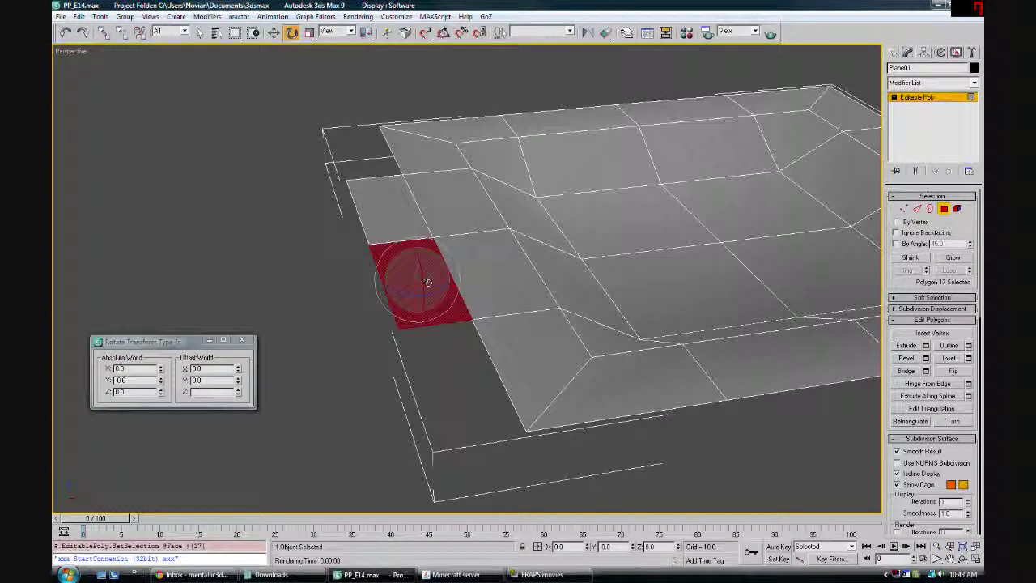
alt+middle_drag(427, 282, 476, 284)
scroll(475, 279, down, 4)
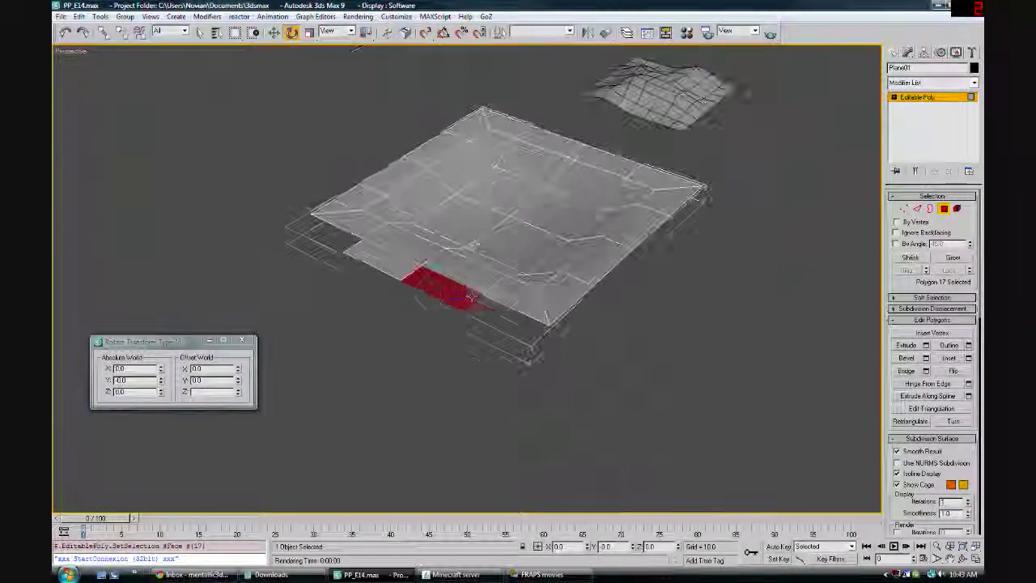
ctrl+click(474, 236)
alt+middle_drag(527, 256, 447, 297)
drag(445, 250, 422, 245)
right_click(422, 245)
key(ctrl+z)
alt+middle_drag(549, 282, 561, 255)
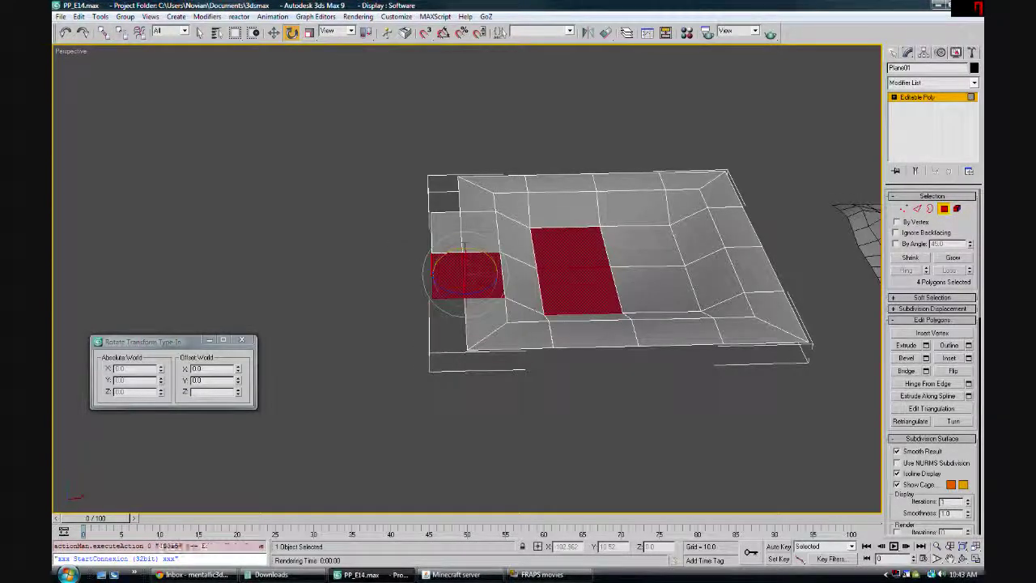
- Clear the selection and select the four flat polygons in the middle of the plane
click(696, 137)
click(639, 247)
ctrl+click(576, 248)
ctrl+click(585, 285)
ctrl+click(627, 285)
alt+middle_drag(613, 284, 559, 271)
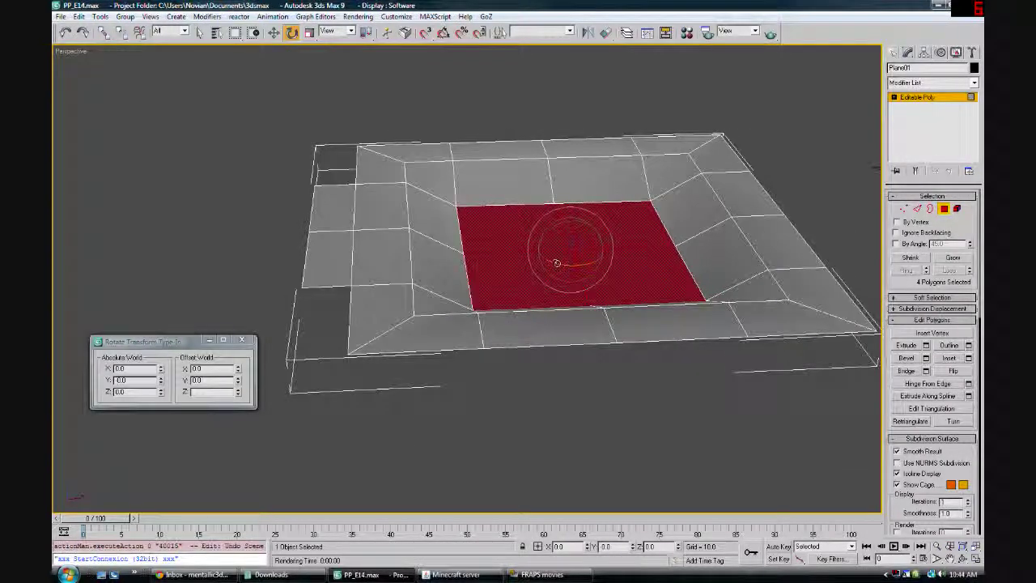
- Leave polygon level on the plane, select the PP_Earth Pile mesh beside it, and frame that object
click(518, 99)
middle_drag(658, 214, 448, 216)
click(938, 98)
click(770, 114)
click(754, 196)
key(z)
scroll(648, 234, down, 5)
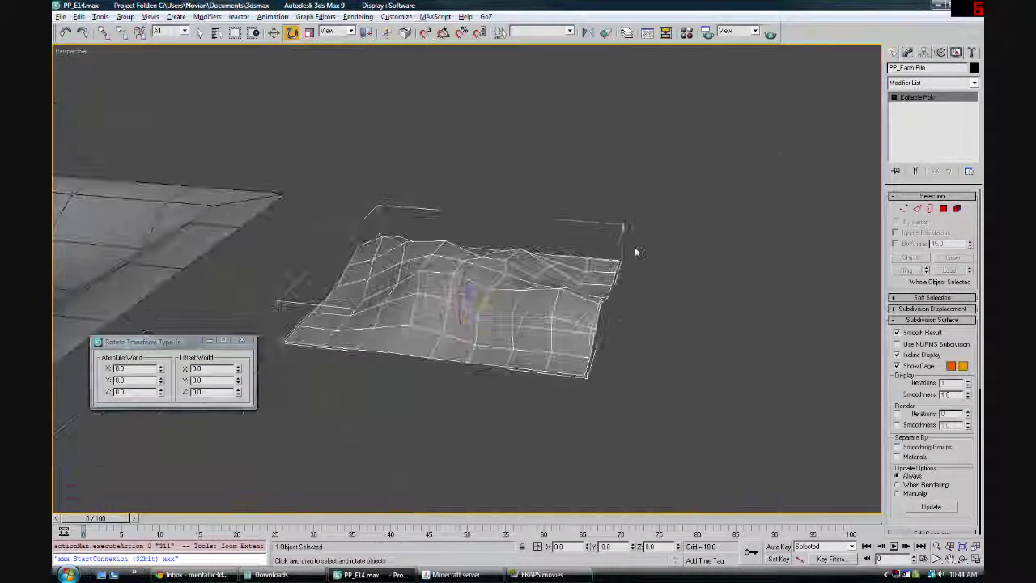
- Make a quick render of the earth pile in the perspective view and close the render window
key(shift+q)
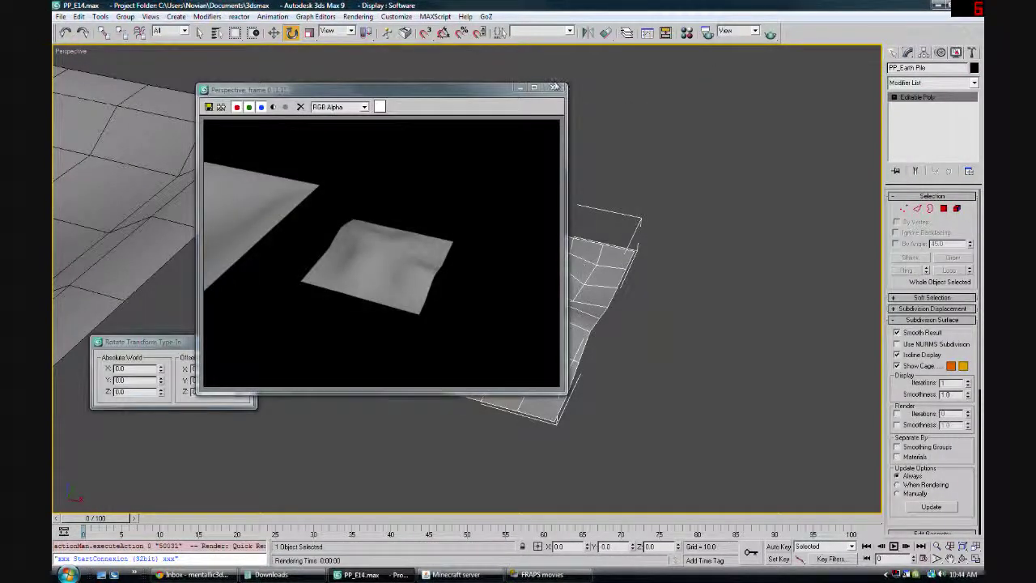
click(560, 87)
alt+middle_drag(609, 174, 577, 251)
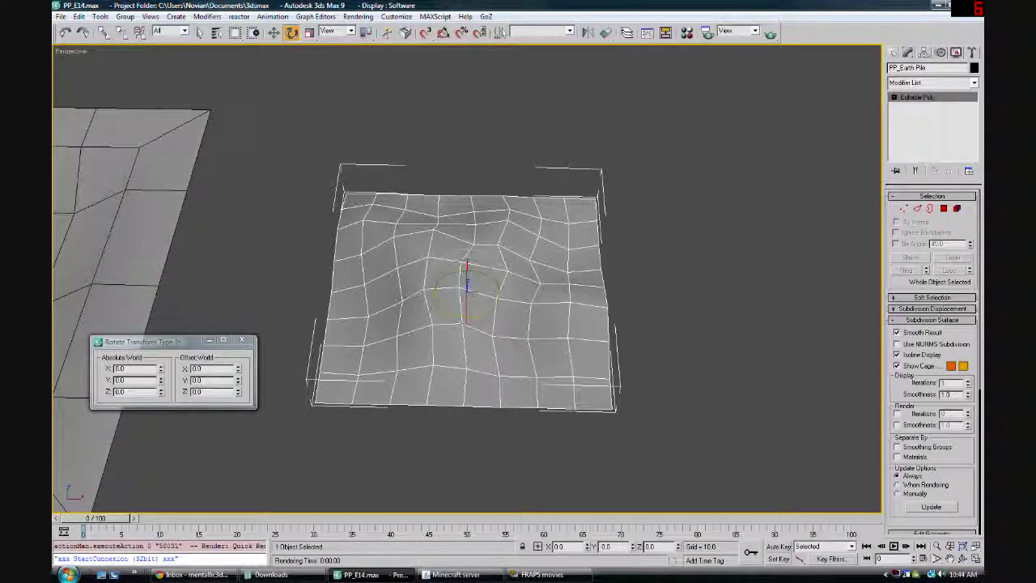
- Select nine polygons on the earth pile's central hump at polygon level, rotate them freehand, and undo the rotation
click(944, 210)
mouse_move(481, 283)
alt+middle_down()
mouse_move(483, 267)
mouse_move(490, 310)
mouse_move(481, 266)
mouse_move(483, 278)
mouse_move(513, 266)
mouse_move(493, 275)
mouse_move(500, 280)
alt+middle_up()
drag(500, 280, 495, 272)
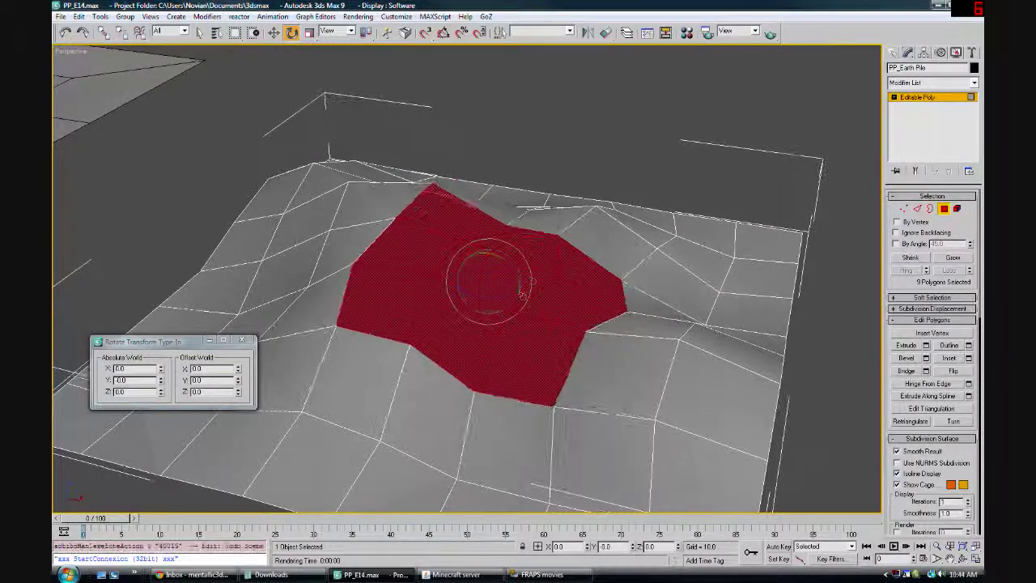
key(ctrl+z)
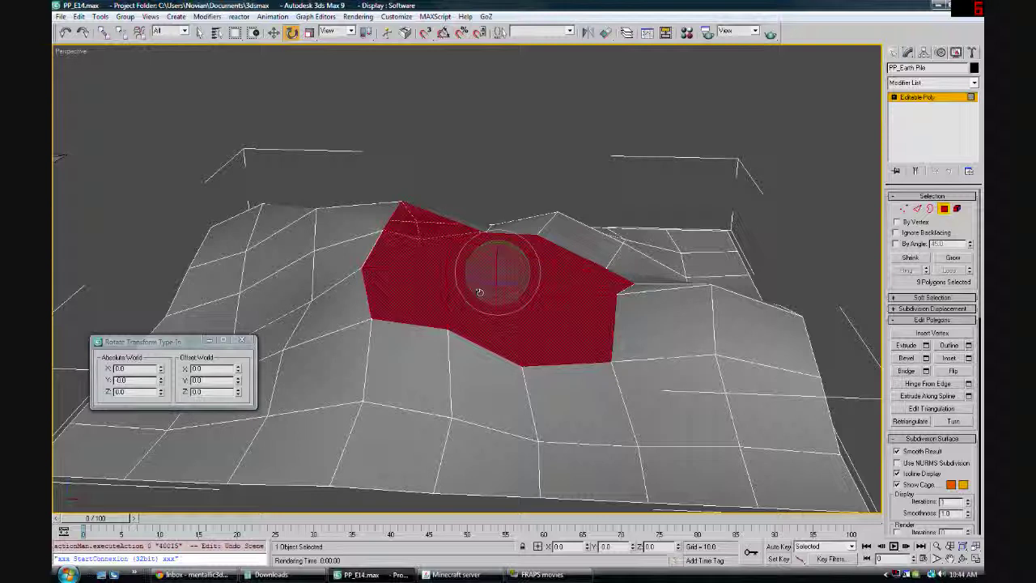
- Rotate the nine selected hump polygons by typed offsets of -10 in X and -10 in Y
drag(204, 368, 173, 368)
text(-10)
key(Return)
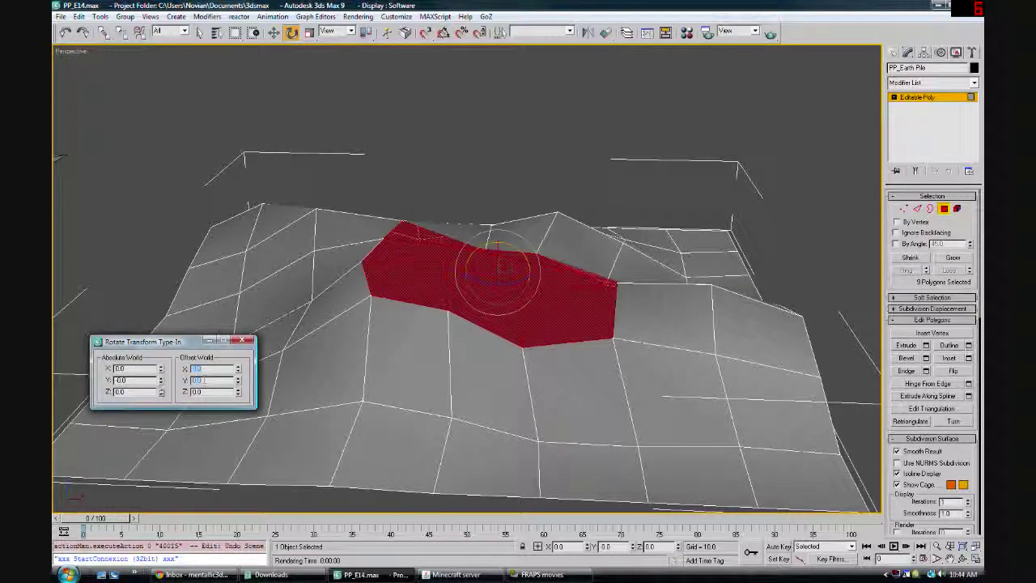
text(-10)
key(Return)
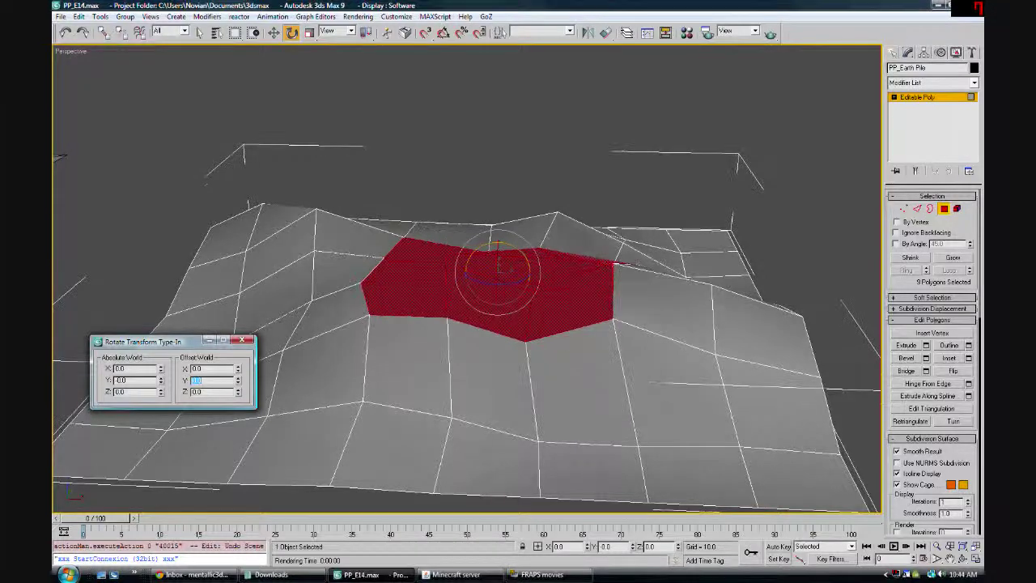
- Switch to uniform scaling, scale the selected hump polygons freehand, and undo the scaling
alt+middle_drag(523, 321, 273, 347)
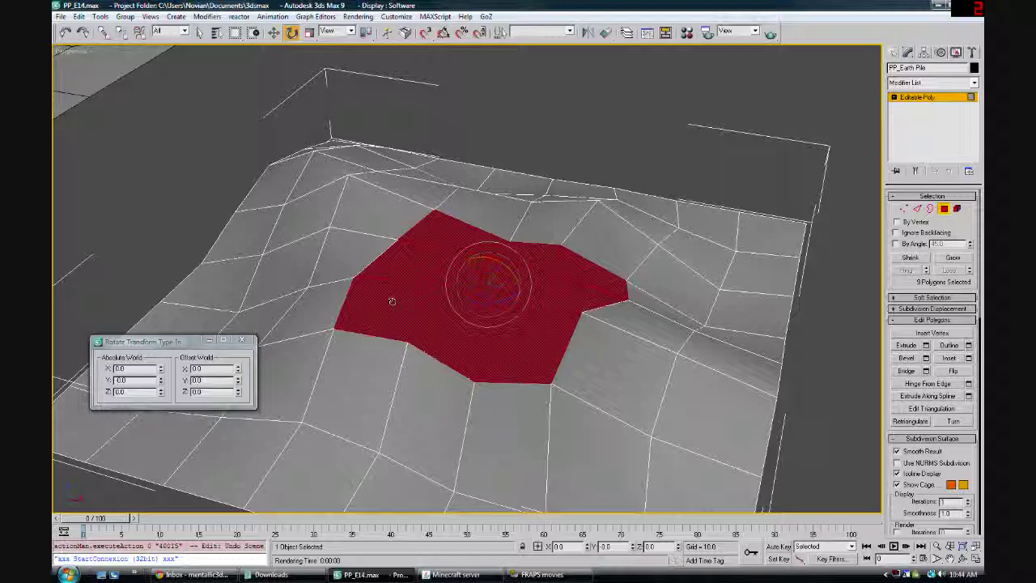
alt+middle_drag(530, 326, 541, 308)
key(r)
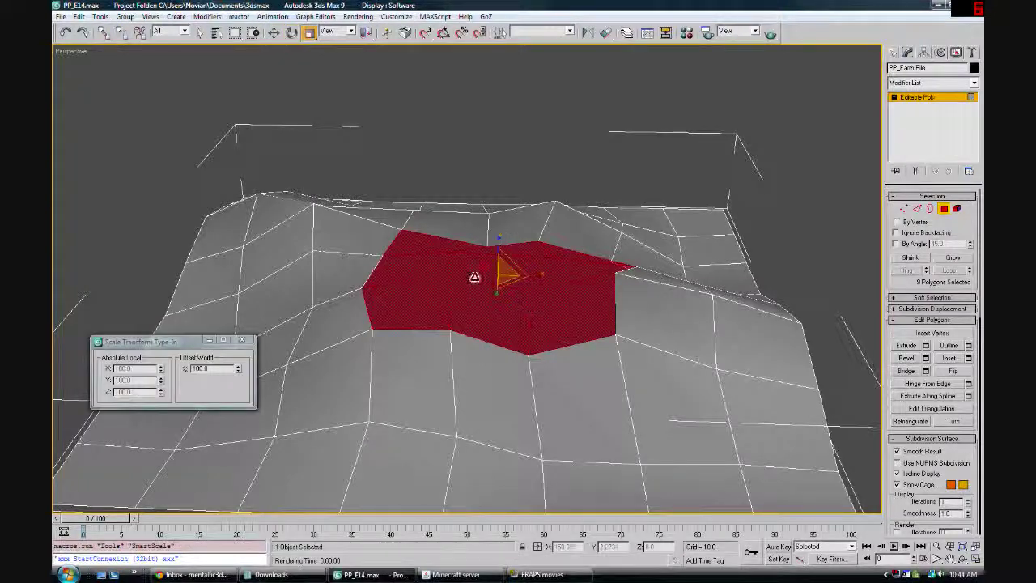
alt+middle_drag(463, 259, 466, 268)
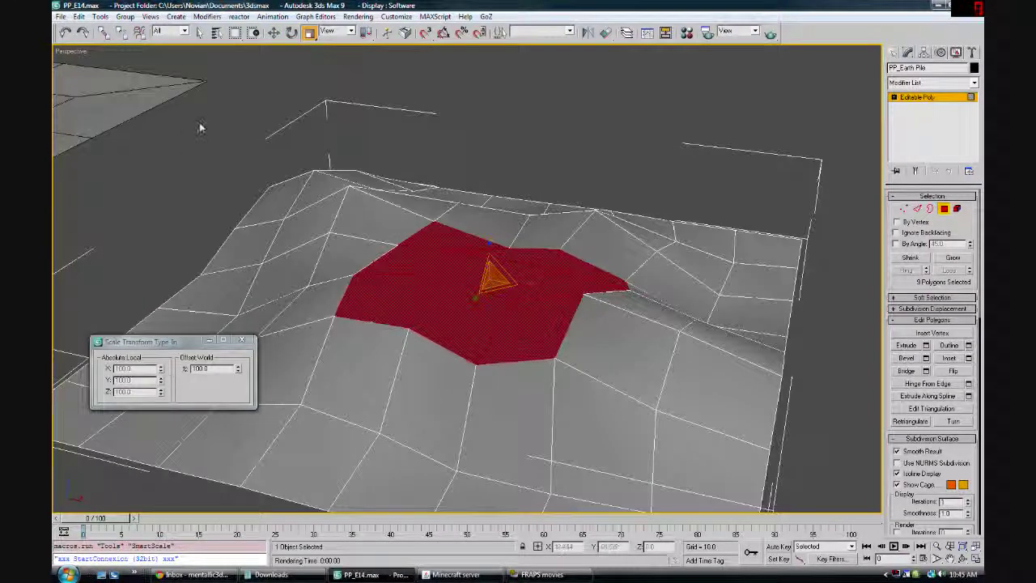
drag(312, 40, 313, 53)
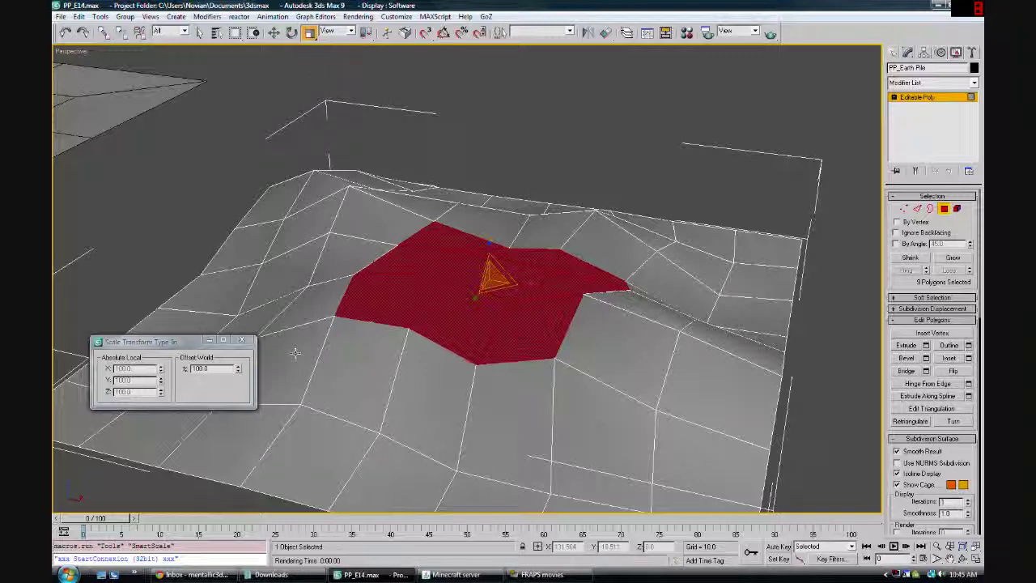
drag(491, 279, 481, 300)
key(ctrl+z)
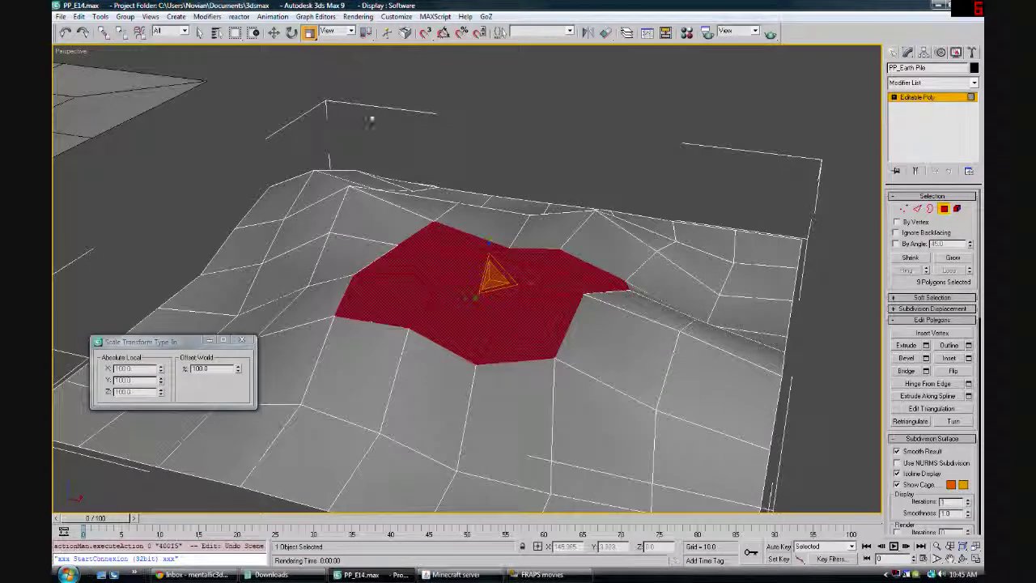
- Switch to the Squash scale tool, restore the hump polygon selection, and scale it with a typed Z offset percentage
drag(310, 40, 309, 91)
click(312, 91)
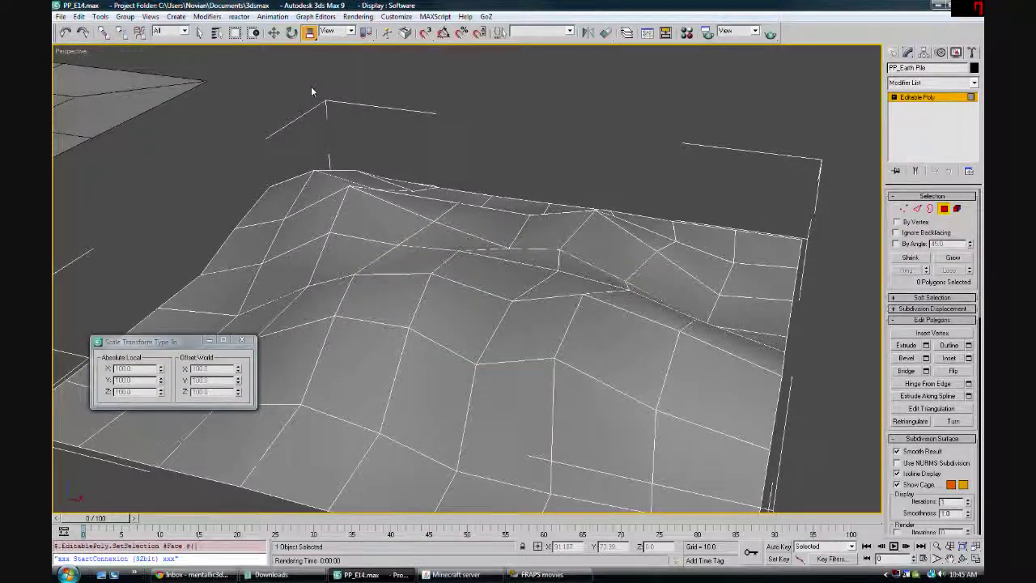
key(ctrl+z)
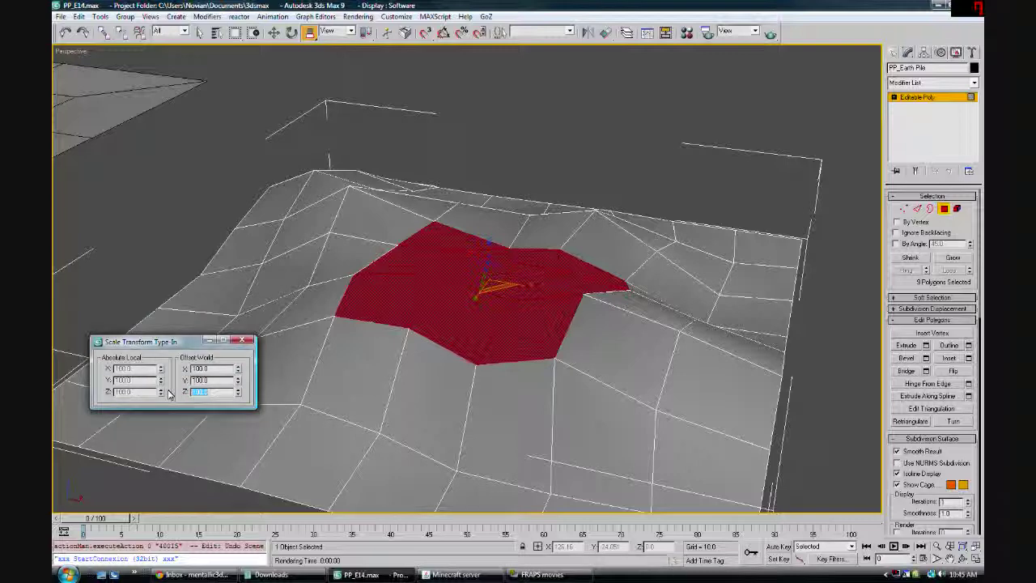
key(Return)
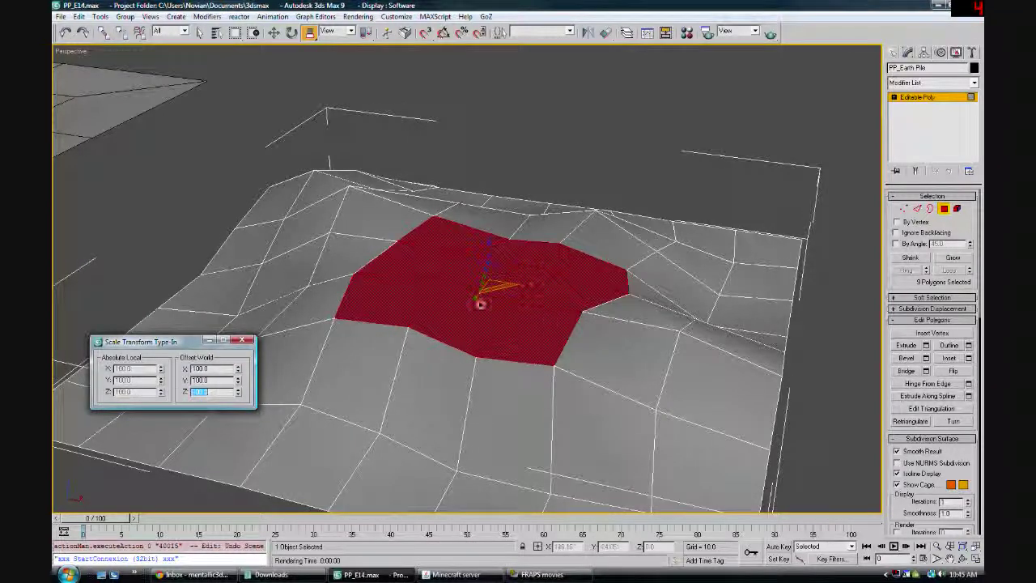
- Leave polygon level with nothing selected, make a quick render of the reshaped earth pile, and close the render window
alt+middle_drag(486, 293, 624, 173)
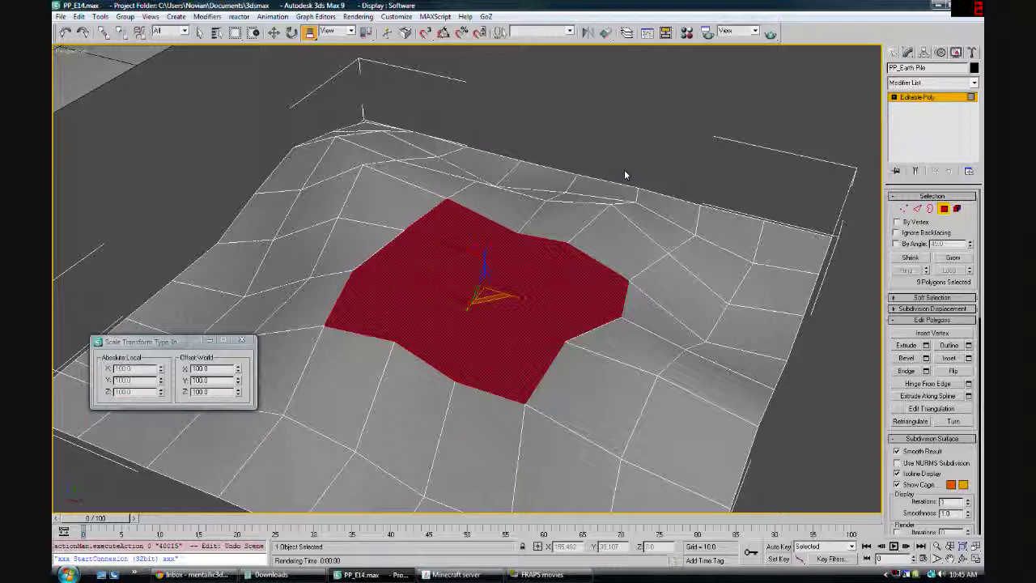
click(650, 121)
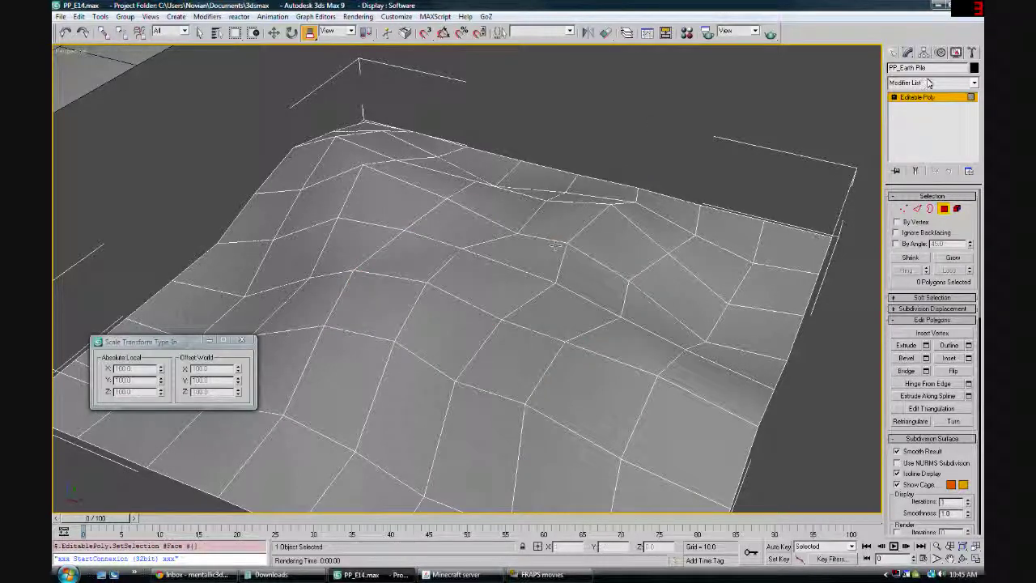
click(921, 101)
click(708, 126)
alt+middle_drag(482, 225, 545, 243)
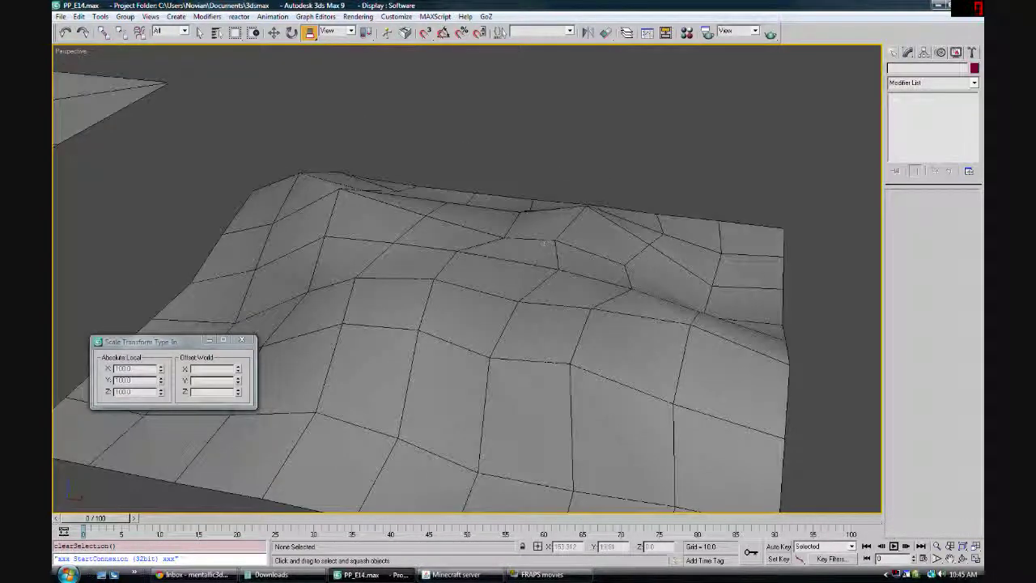
key(shift+q)
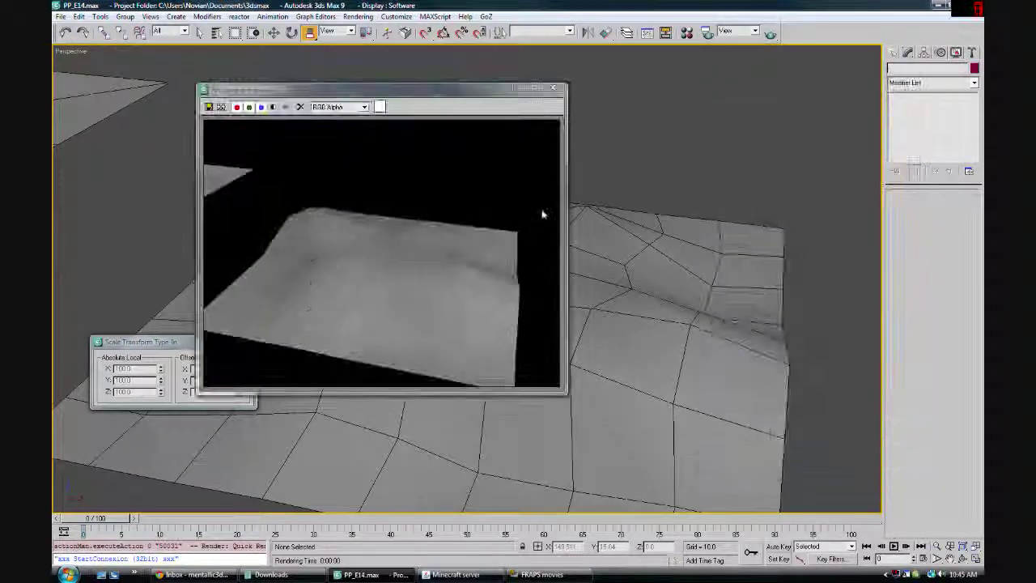
click(608, 142)
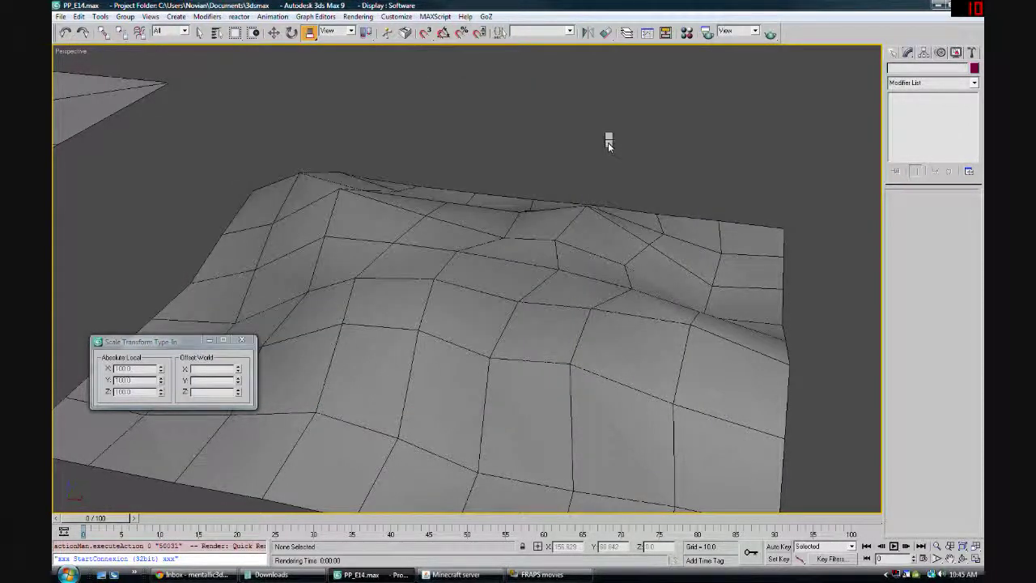
- Unhide the PP_Bucket object by name
right_click(609, 139)
click(627, 83)
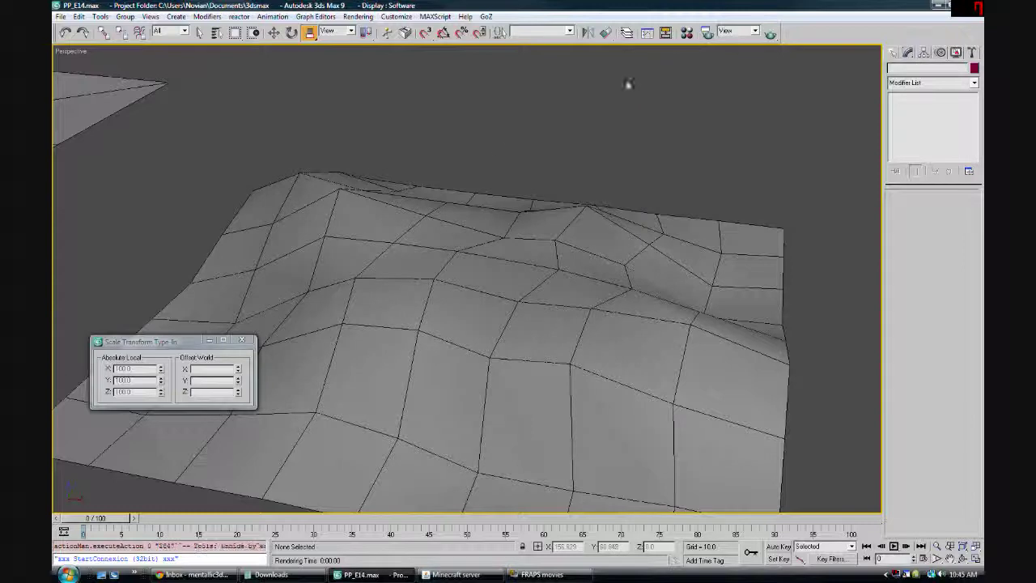
click(417, 131)
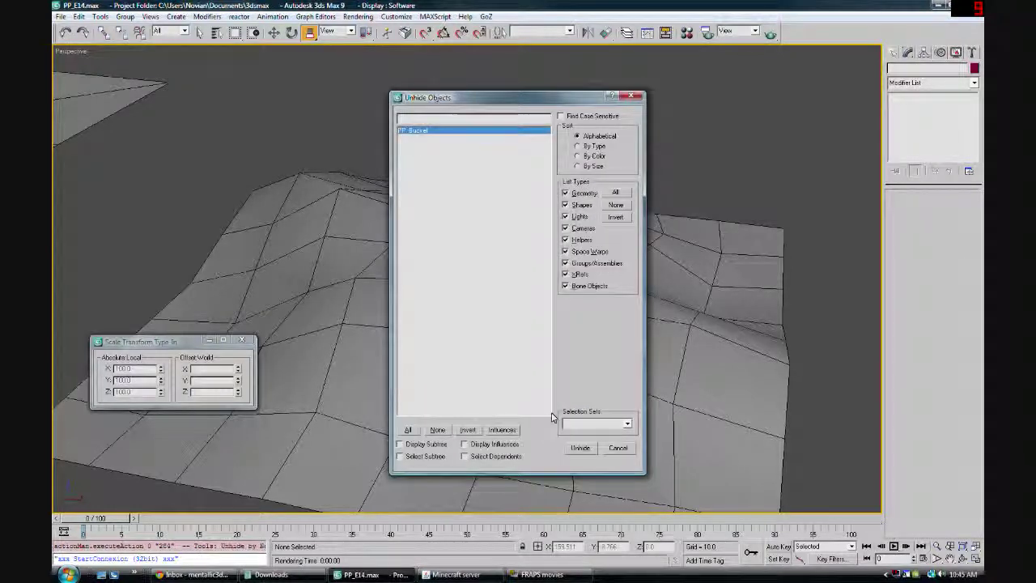
click(581, 449)
alt+middle_drag(516, 308, 462, 300)
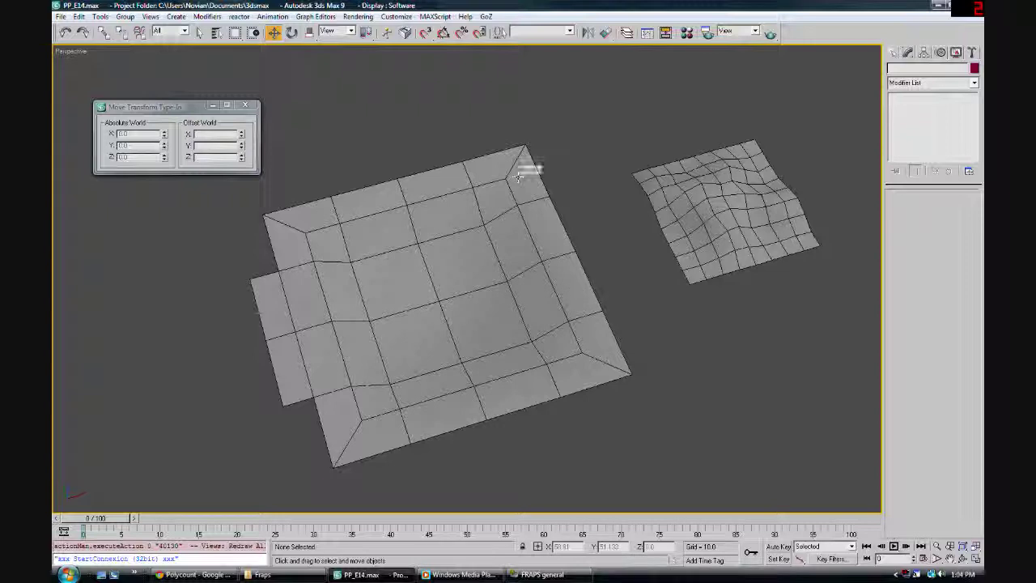
- Raise the plane's centre vertex freehand to about Z 42.4 at vertex level, undo the move, and deselect the plane
mouse_move(168, 111)
mouse_down()
mouse_move(229, 111)
mouse_move(170, 104)
mouse_up()
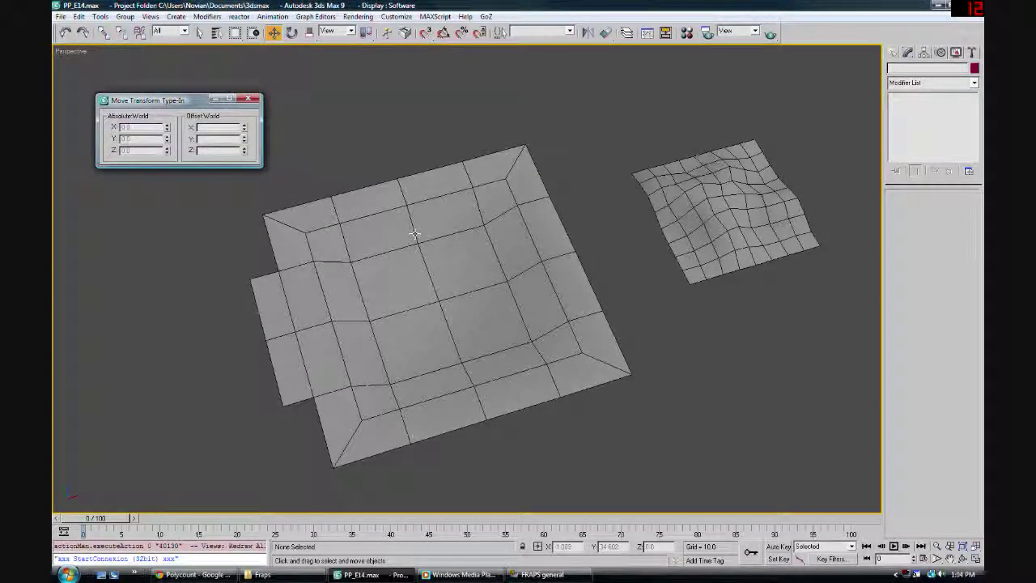
click(414, 235)
click(903, 208)
mouse_move(472, 293)
alt+middle_down()
mouse_move(479, 282)
mouse_move(463, 283)
alt+middle_up()
drag(449, 264, 450, 189)
alt+middle_drag(470, 235, 450, 264)
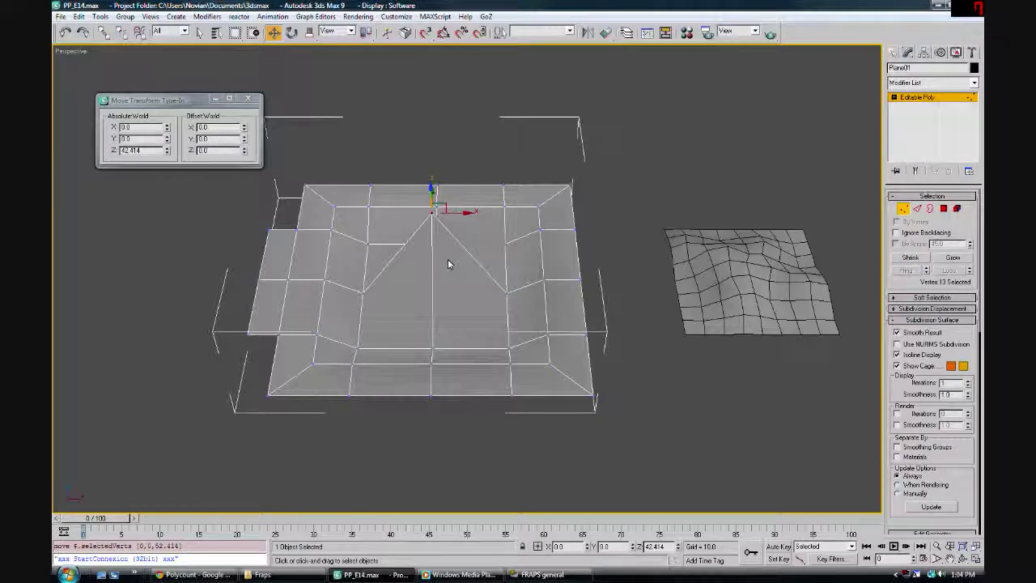
key(ctrl+z)
click(905, 99)
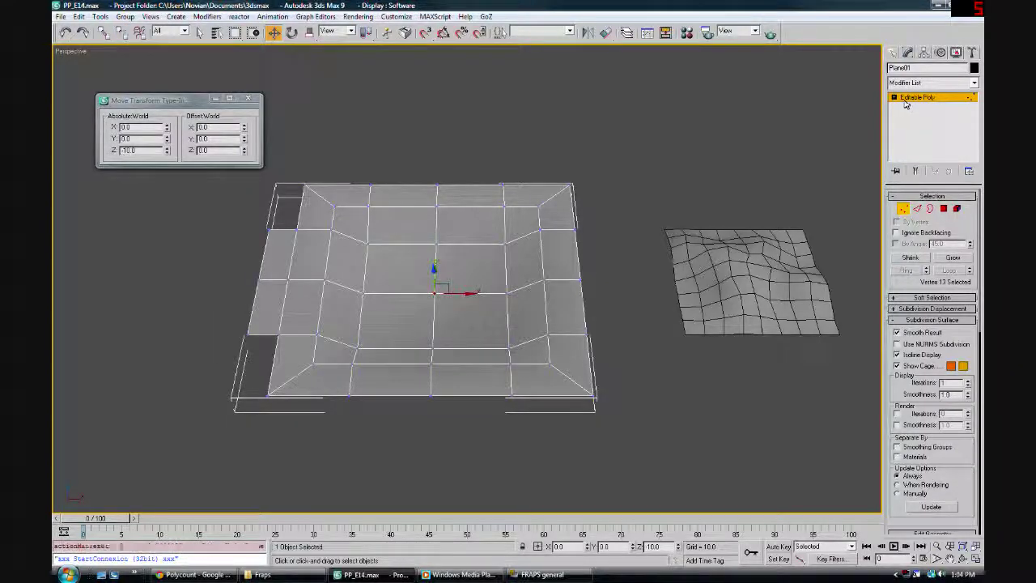
click(682, 188)
alt+middle_drag(554, 266, 588, 255)
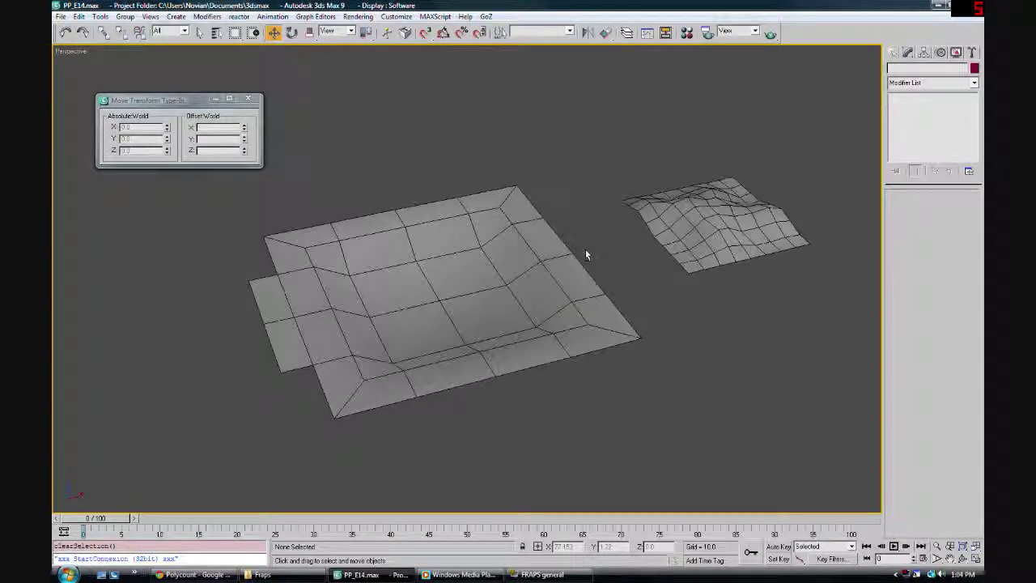